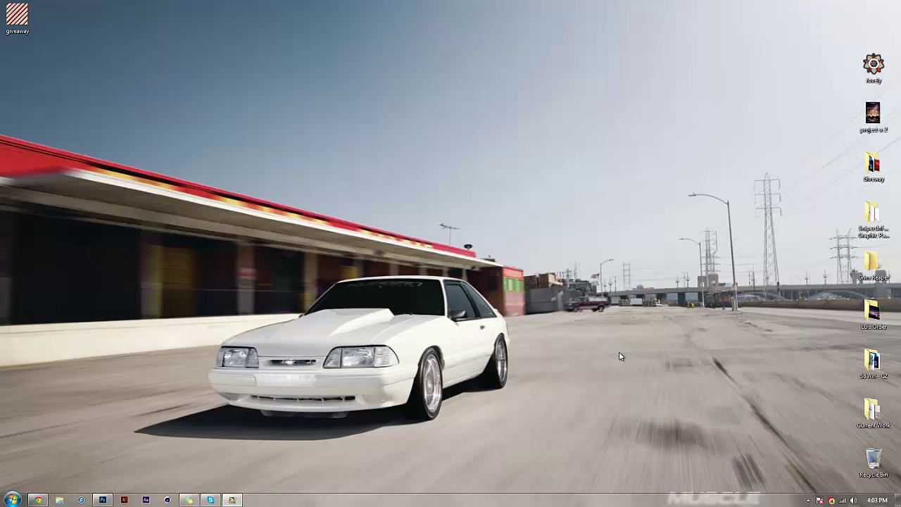
- Bring back giveaway.psd and zoom in on its striped GIVEAWAY lettering
left_click(105, 498)
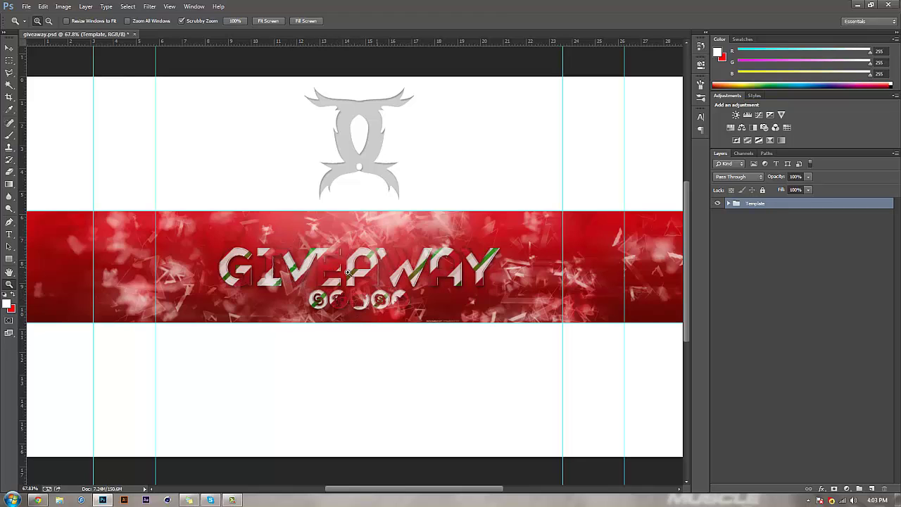
left_click_drag(365, 266, 393, 311)
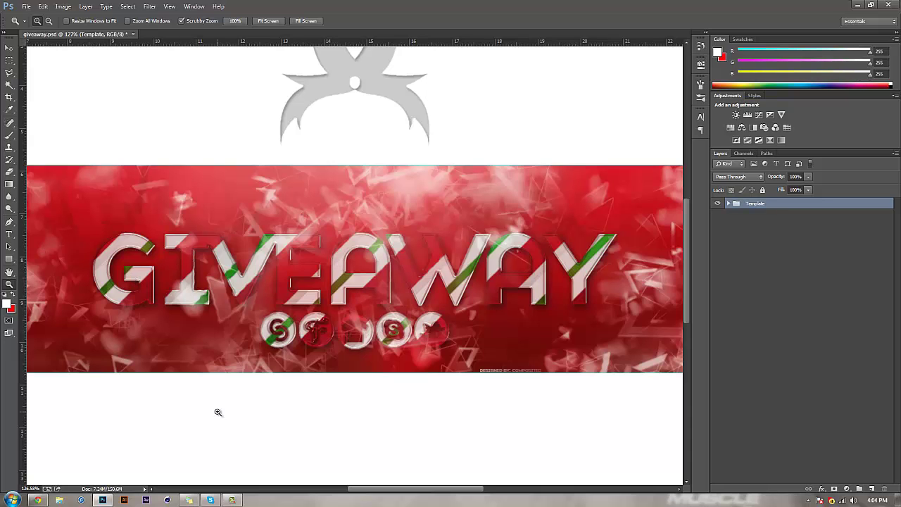
left_click(36, 500)
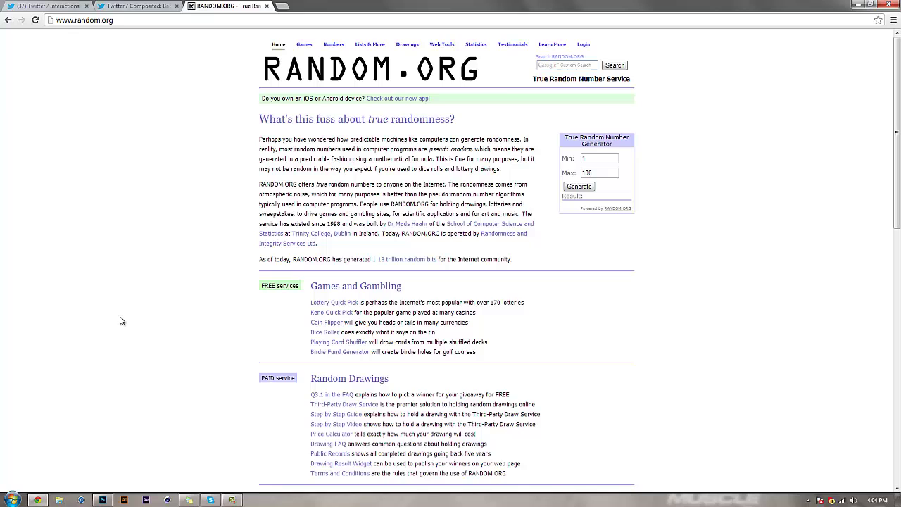
key("ctrl+shift+Tab")
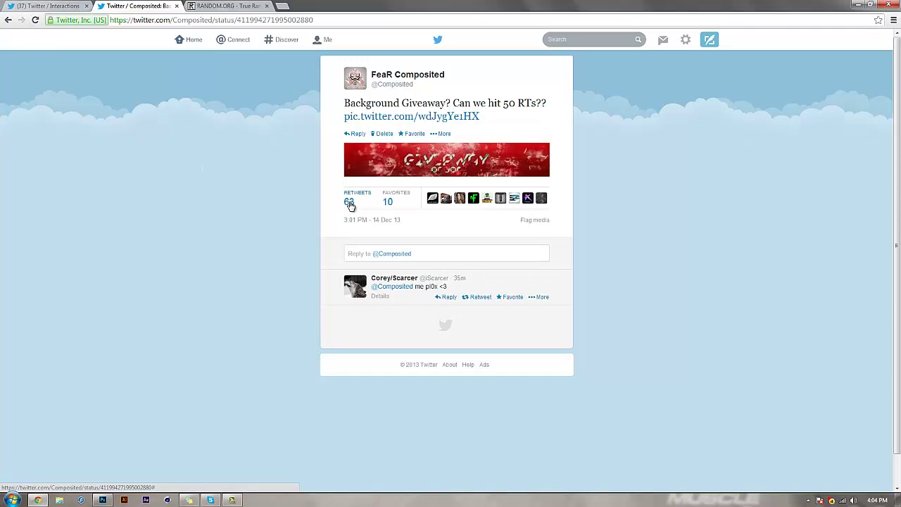
left_click(229, 5)
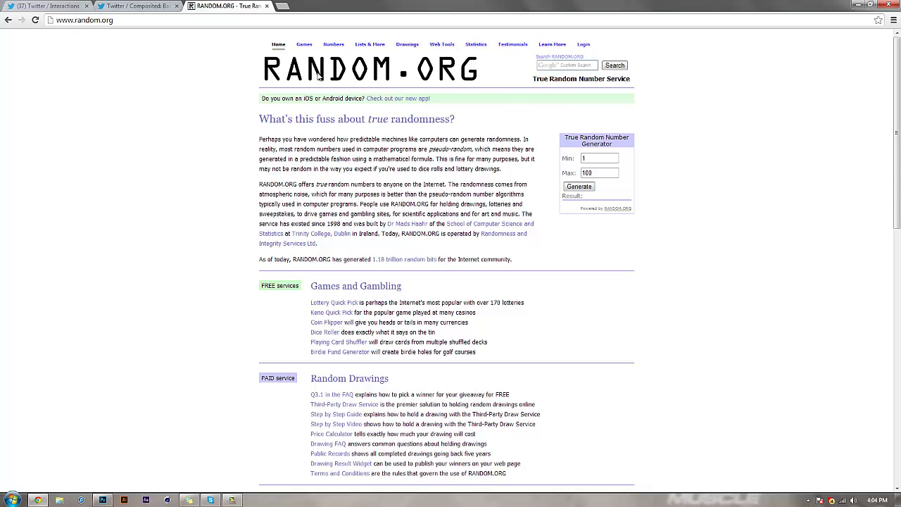
left_click(137, 5)
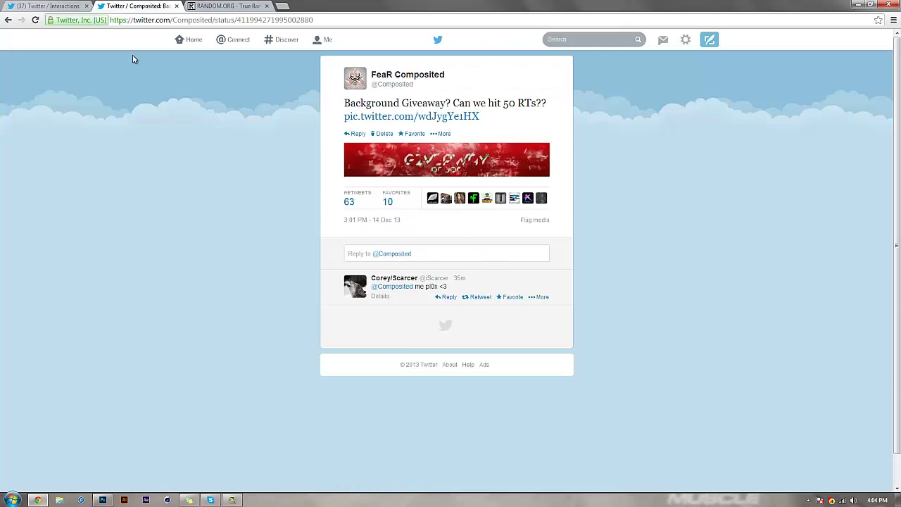
left_click(44, 6)
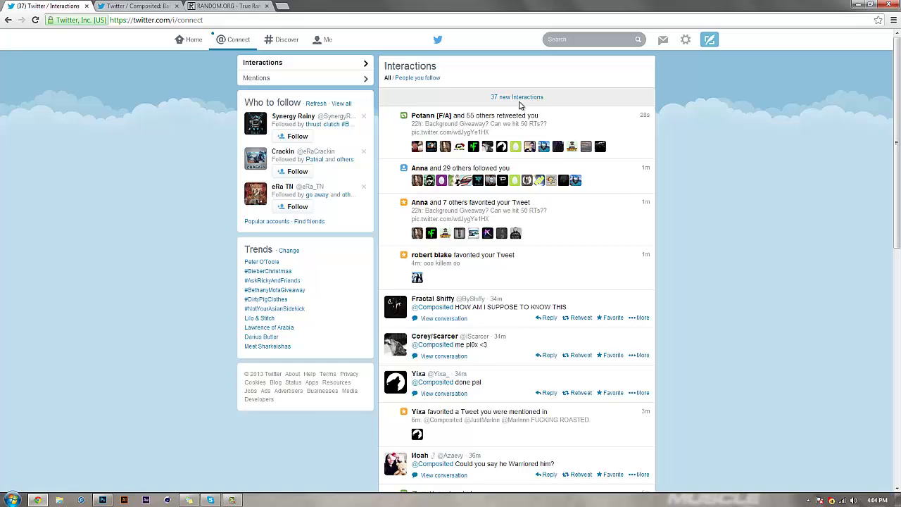
left_click(520, 101)
left_click(232, 7)
left_click(858, 6)
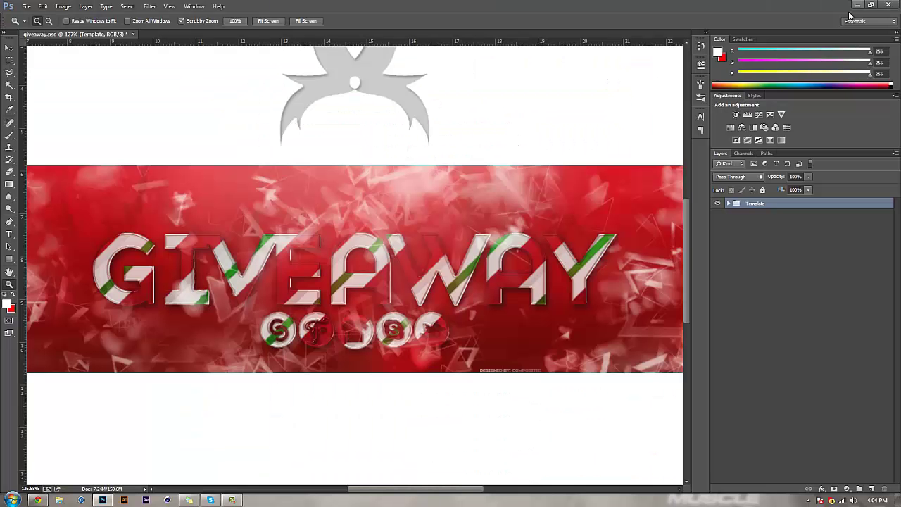
- Create a new blank white 1280 × 720 px document at 300 ppi
left_click_drag(399, 228, 41, 110)
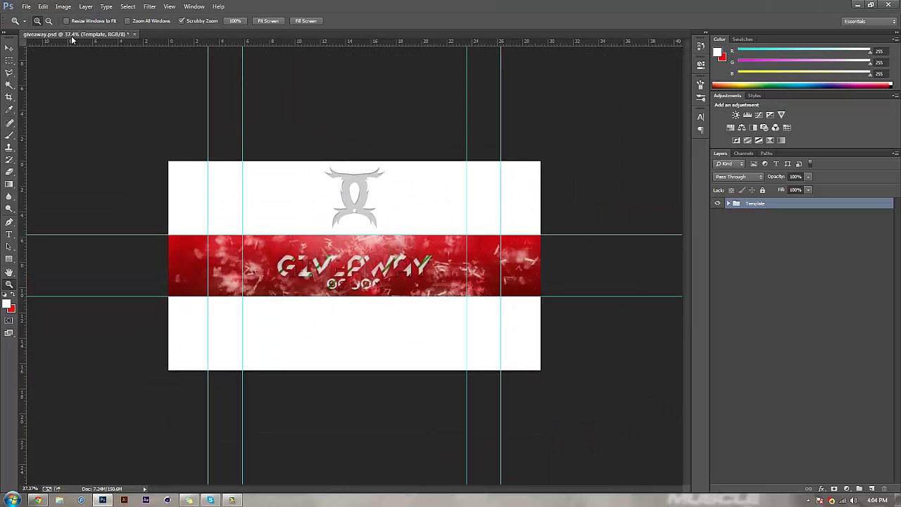
left_click(26, 6)
left_click(41, 19)
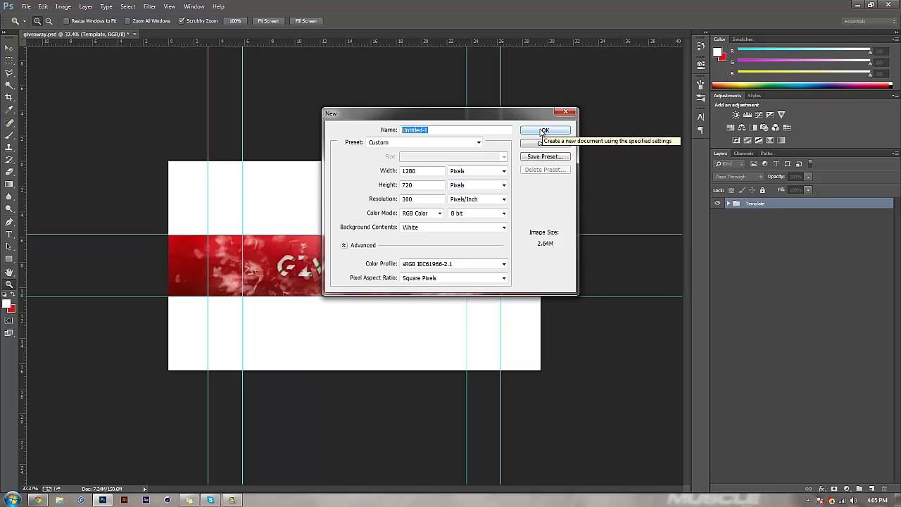
left_click(544, 131)
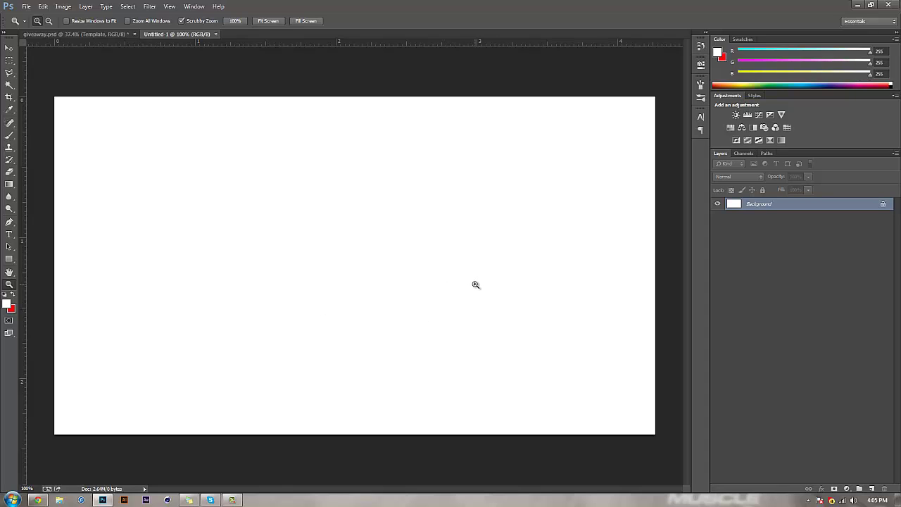
- Duplicate the background into Layer 1 and delete the original Background layer
key("ctrl+j")
key("ctrl+j")
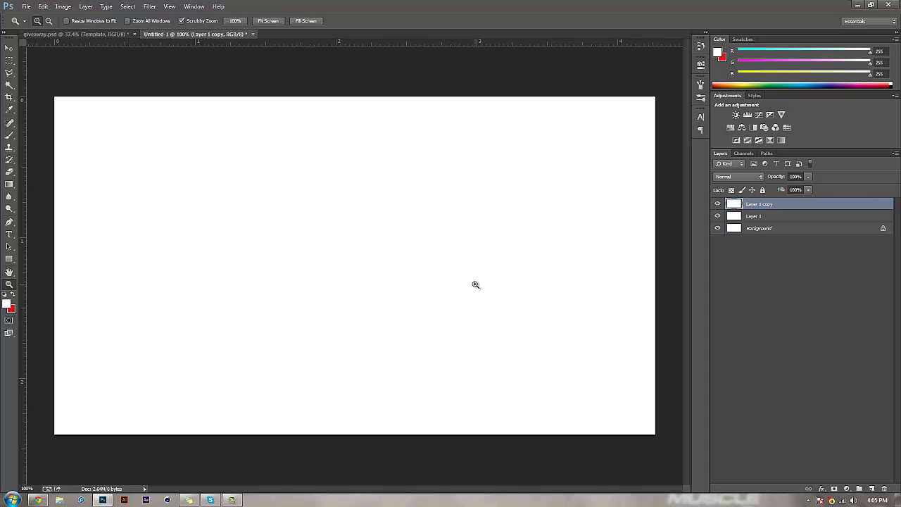
key("ctrl+z")
left_click(751, 218)
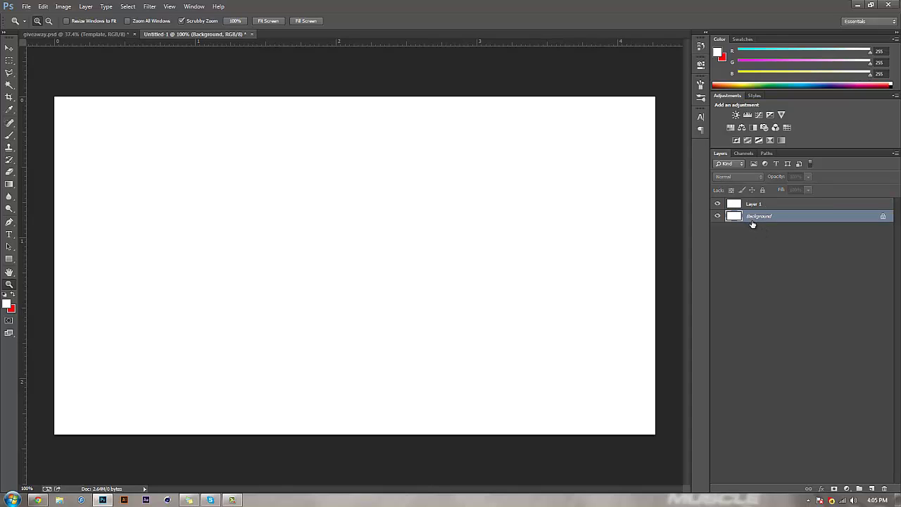
key("Delete")
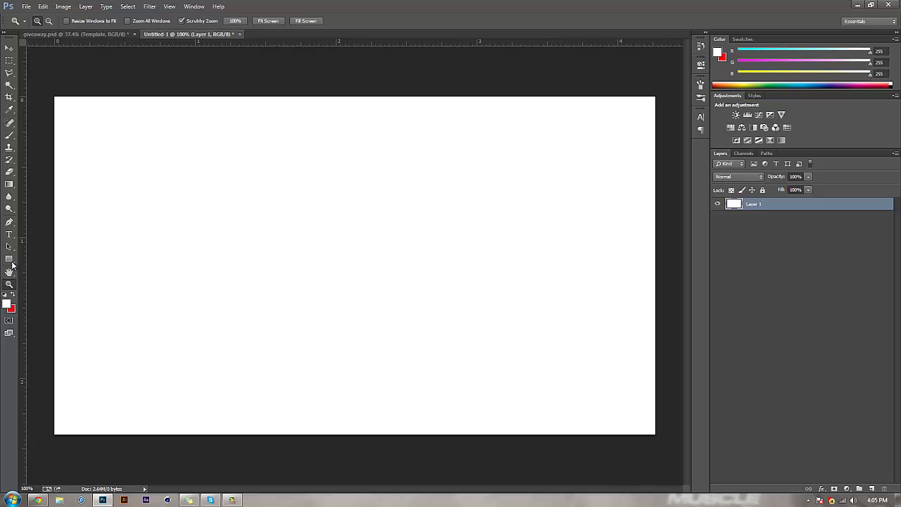
- Fill Layer 1 top to bottom with a red gradient that has a bright red stop at 48%
left_click(9, 184)
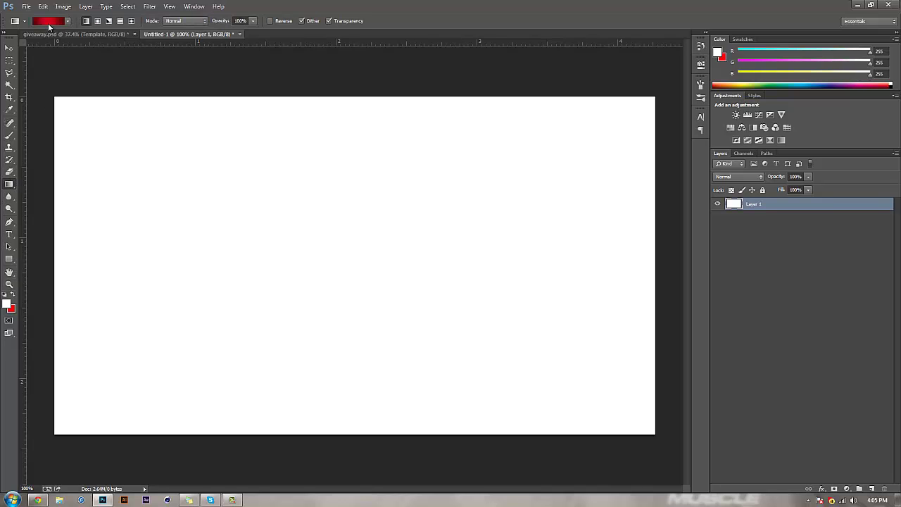
left_click(48, 24)
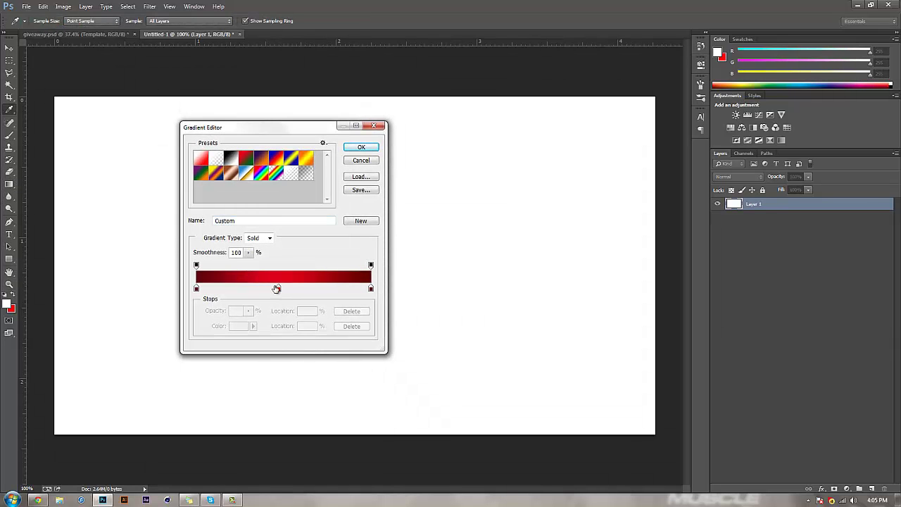
left_click(281, 289)
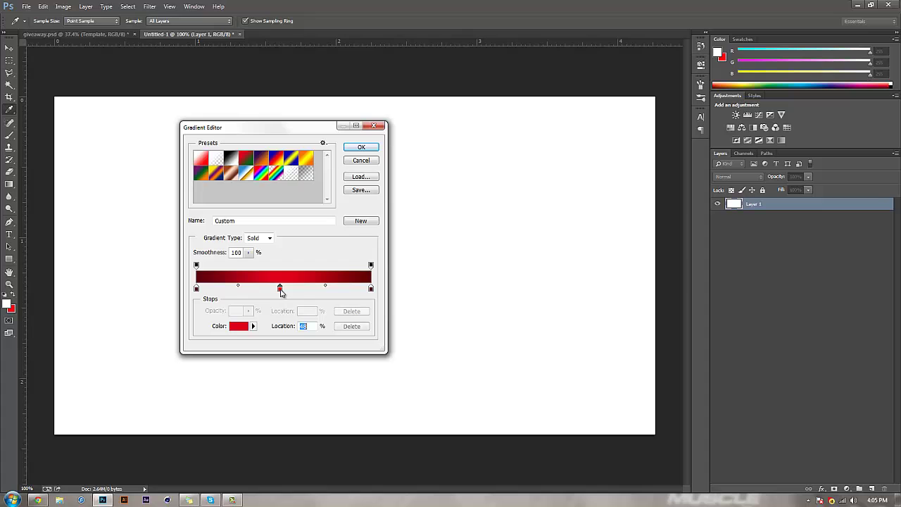
left_click(239, 326)
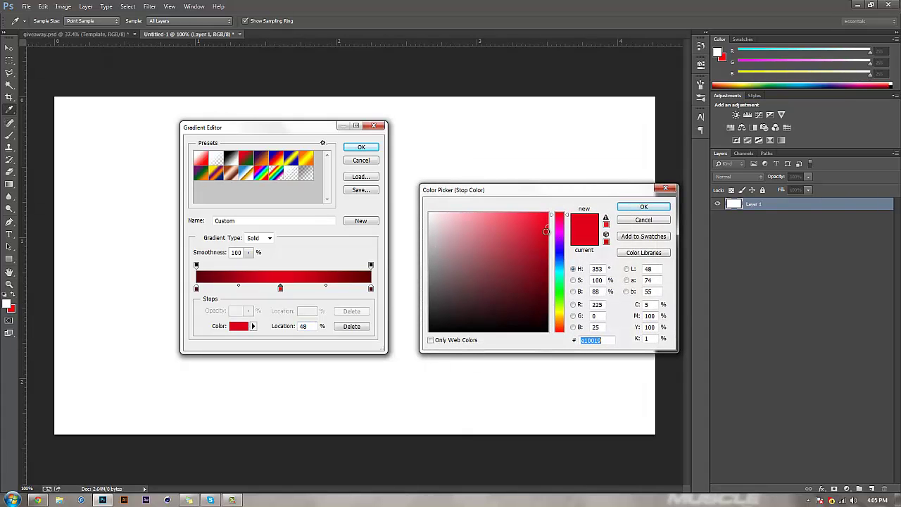
left_click(630, 209)
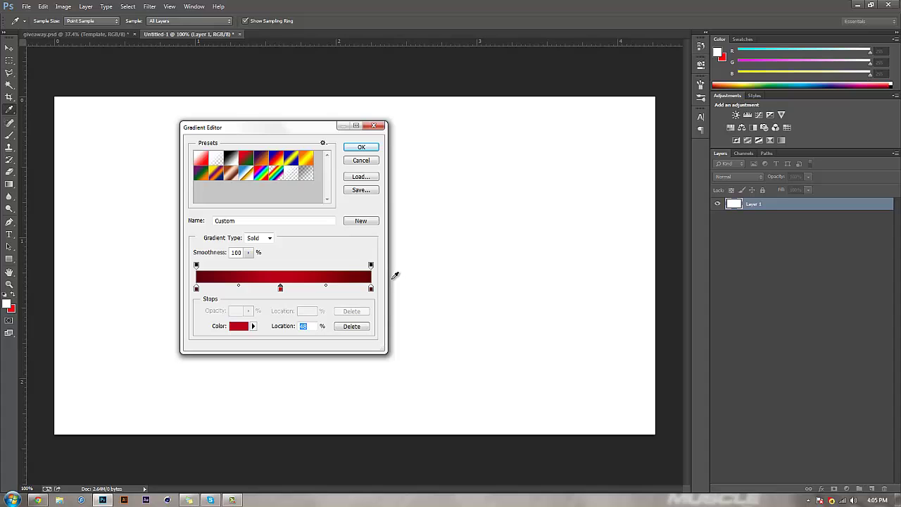
left_click(361, 147)
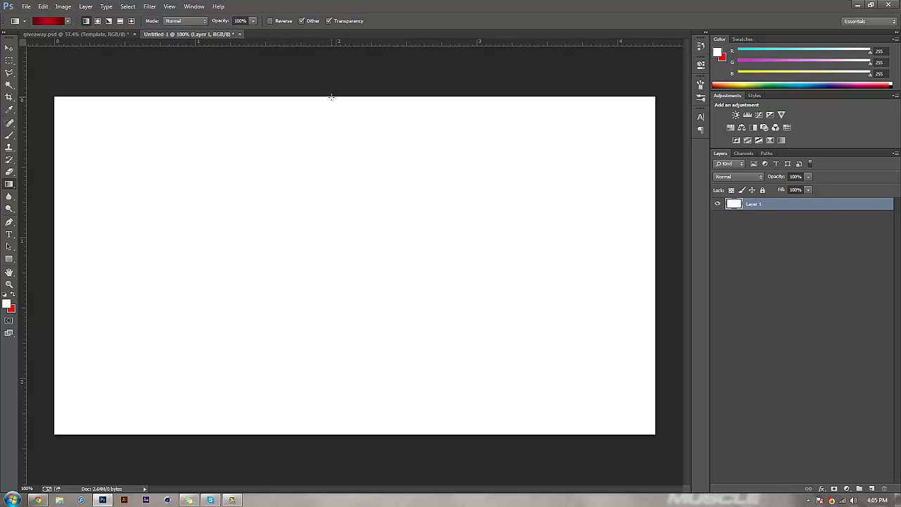
left_click_drag(331, 96, 332, 435)
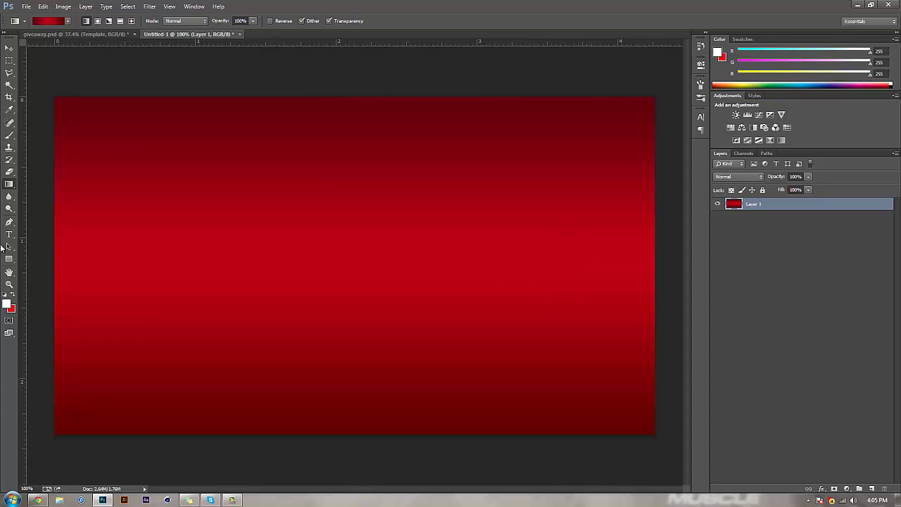
- Add a text layer reading 'TUTORIAL' on the canvas
left_click(10, 235)
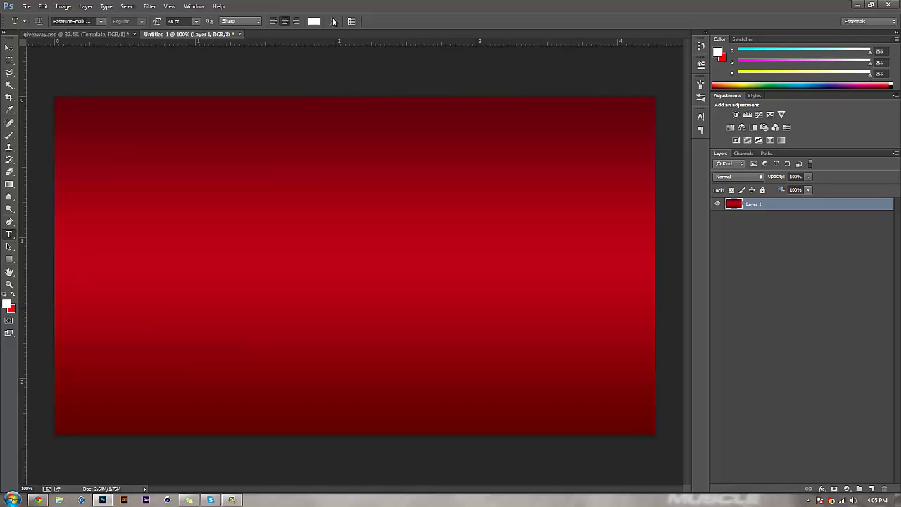
left_click(257, 258)
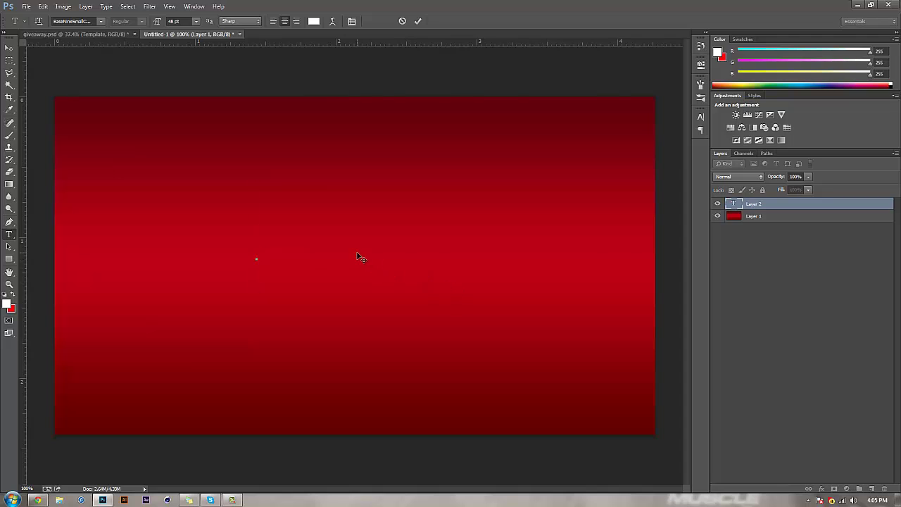
type("TUTORIAL")
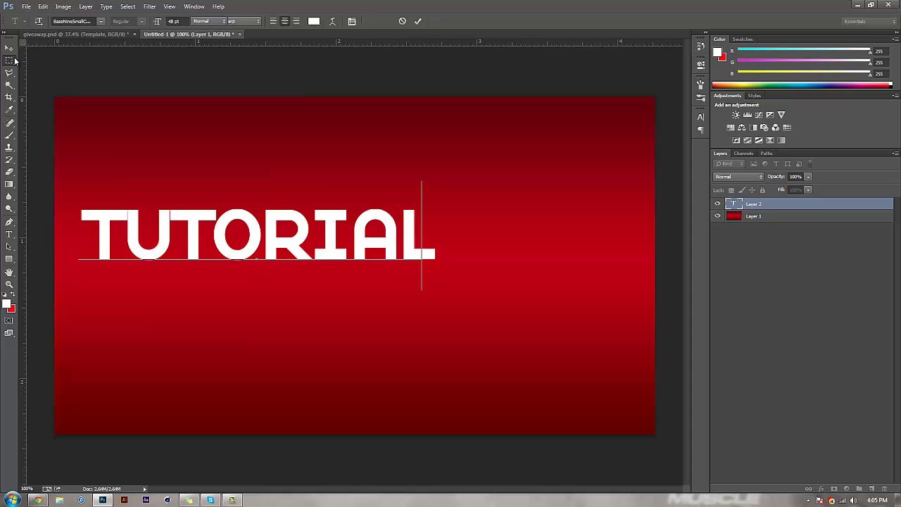
left_click(9, 61)
- Centre TUTORIAL horizontally and vertically on the canvas, then drop the selection
left_click_drag(56, 95, 655, 436)
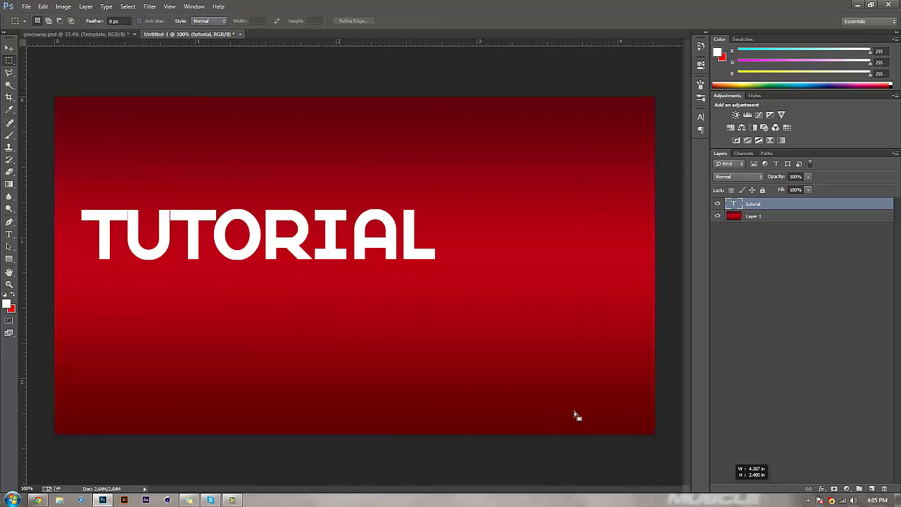
left_click(10, 48)
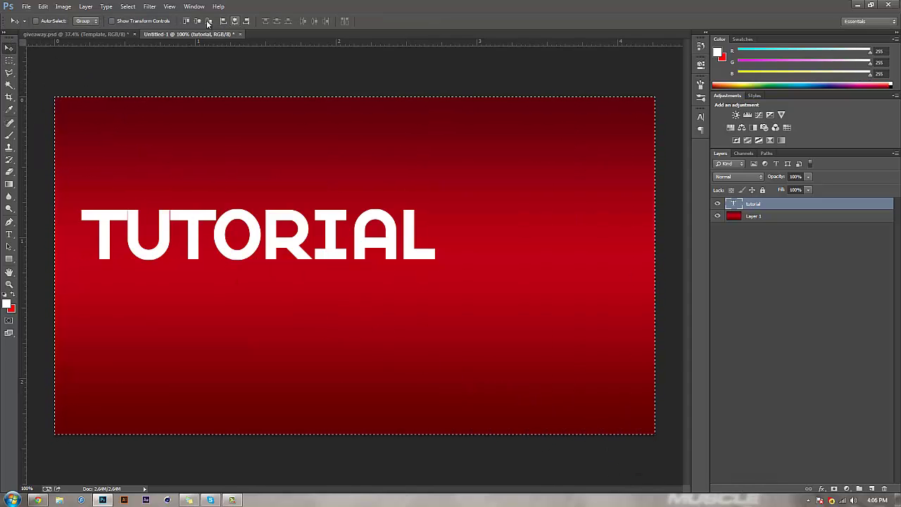
left_click(235, 22)
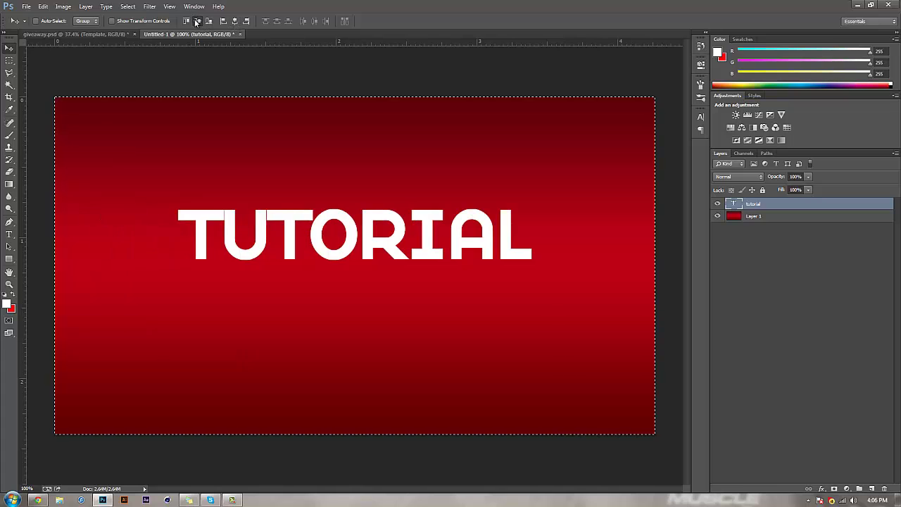
left_click(197, 22)
left_click(9, 61)
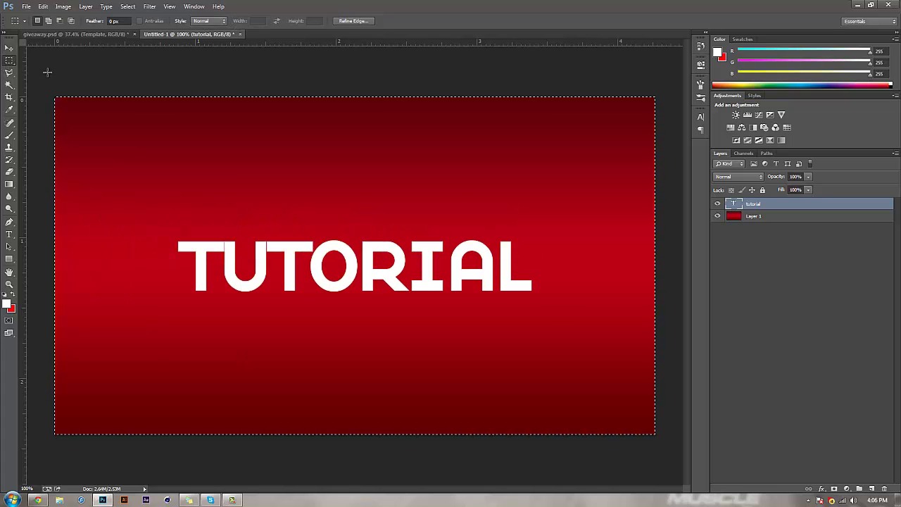
left_click(133, 70)
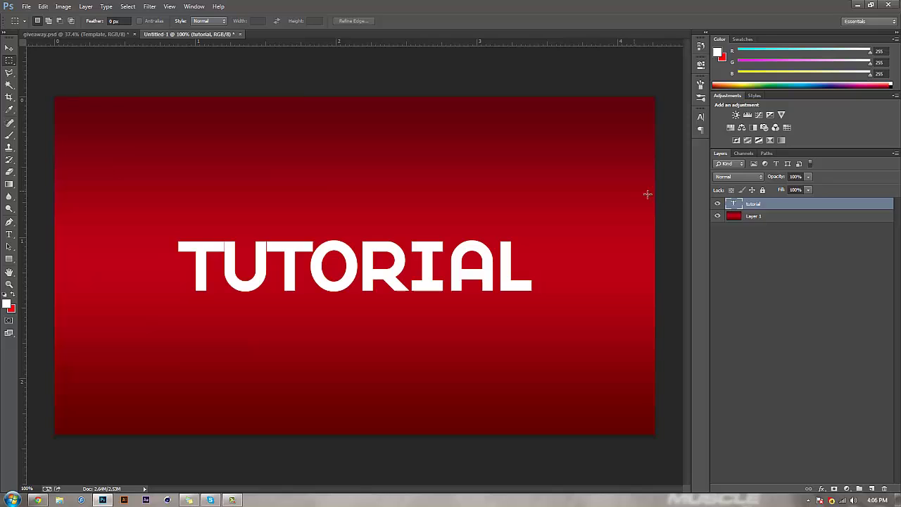
- Set the TUTORIAL fill to 0%, duplicate it as tutorial copy, and return to the original layer
left_click_drag(783, 190, 453, 190)
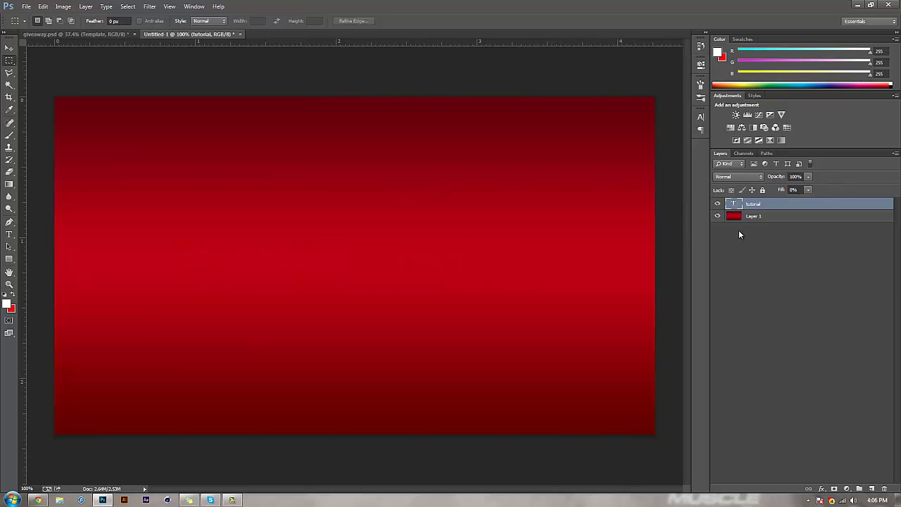
key("ctrl+j")
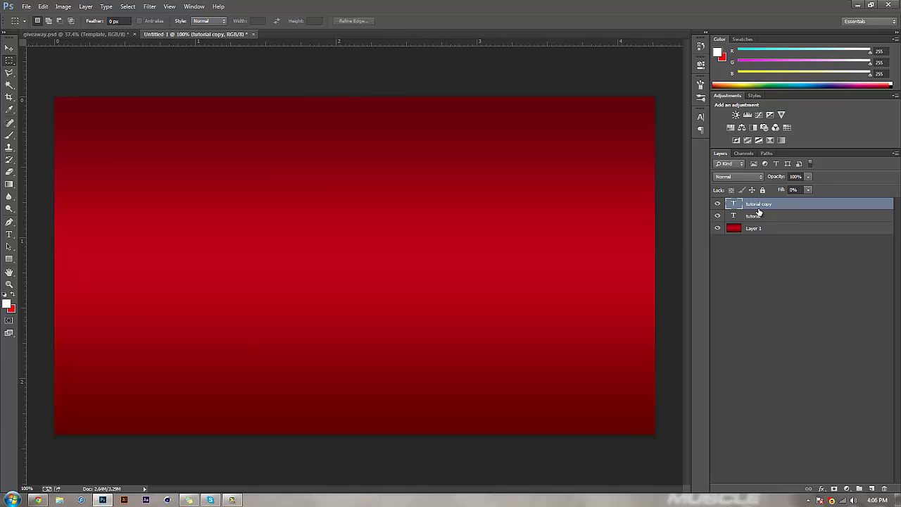
left_click(755, 216)
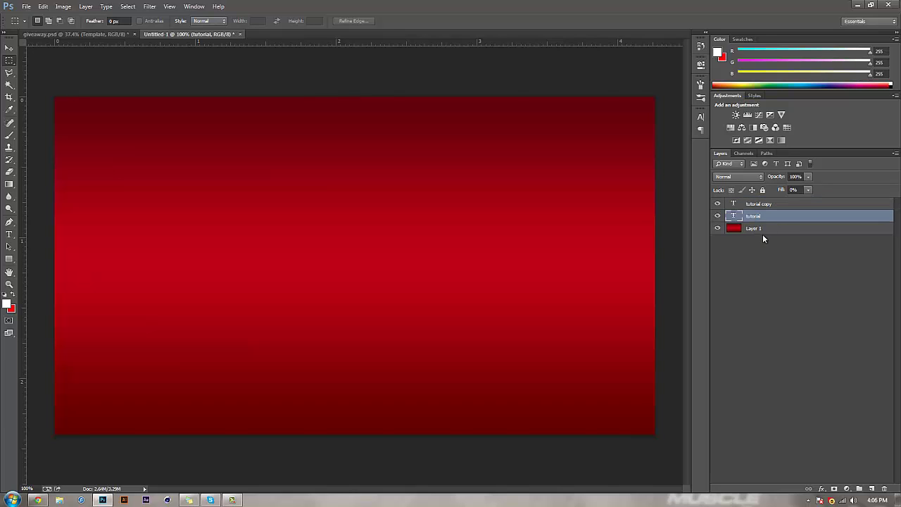
left_click(764, 234)
left_click(768, 214)
- Set the tutorial layer's Fill back to 100% and add a default drop shadow
left_click(780, 190)
type("100")
key("Return")
left_click(824, 488)
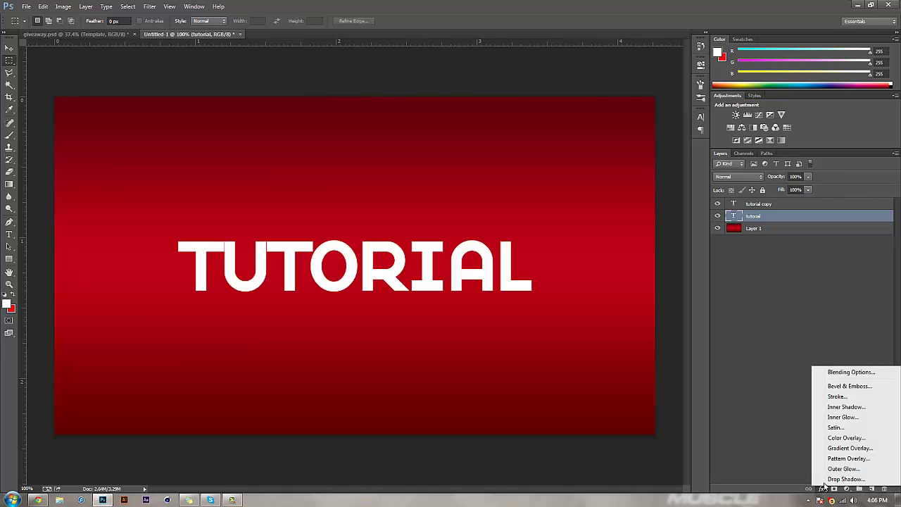
left_click(839, 483)
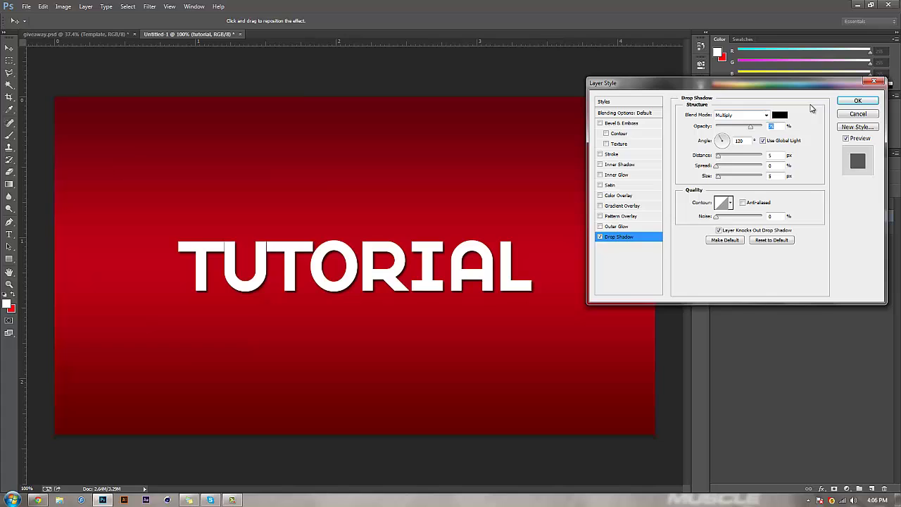
key("Return")
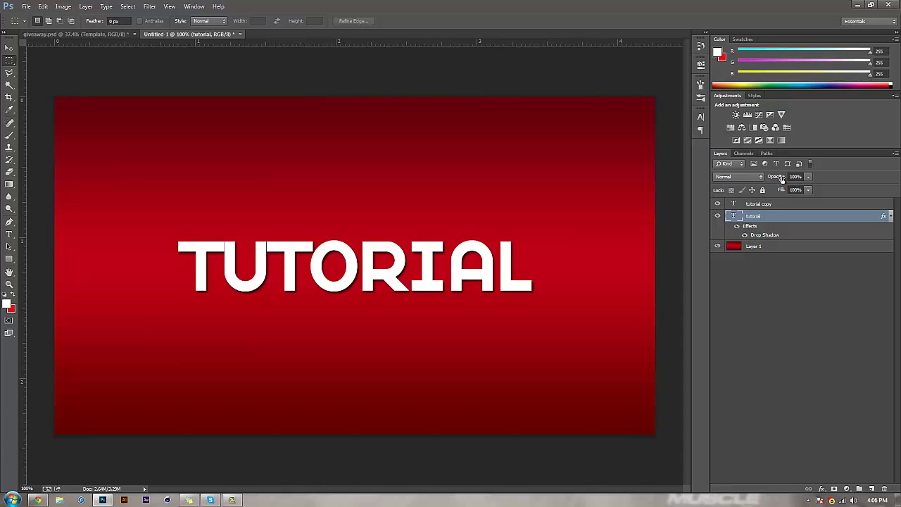
- Test opacity and fill levels against the shadow, then clear the tutorial layer's style
left_click_drag(780, 179, 590, 193)
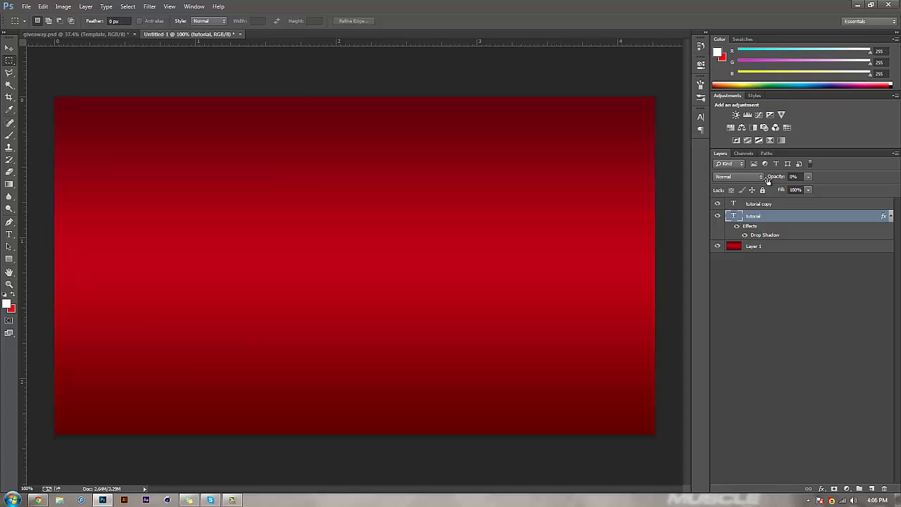
left_click_drag(772, 179, 504, 264)
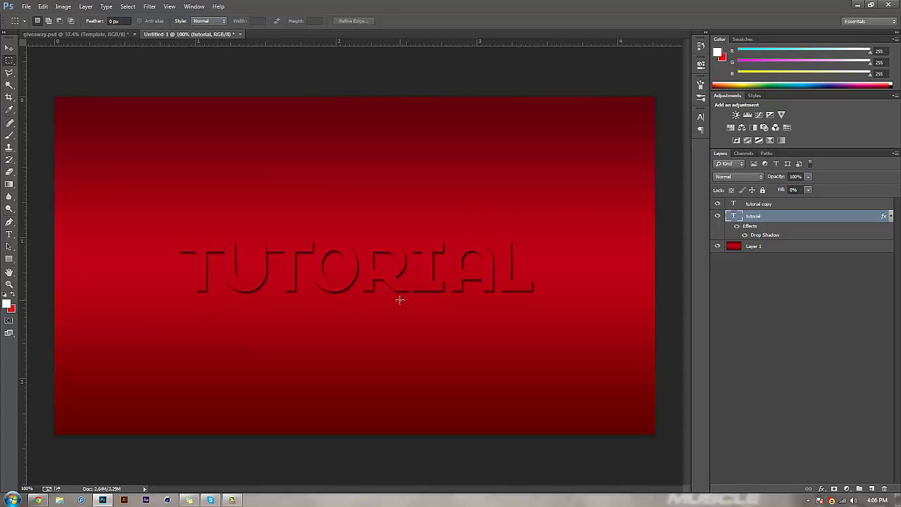
left_click_drag(781, 191, 866, 198)
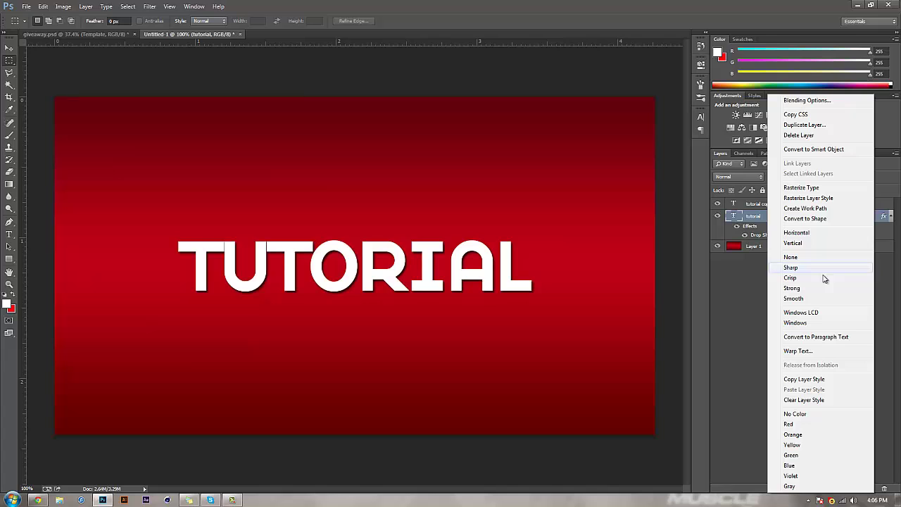
left_click(804, 399)
left_click(749, 351)
- Place giveaway.png from the Desktop above Layer 1 and scale it to cover the canvas
left_click(755, 229)
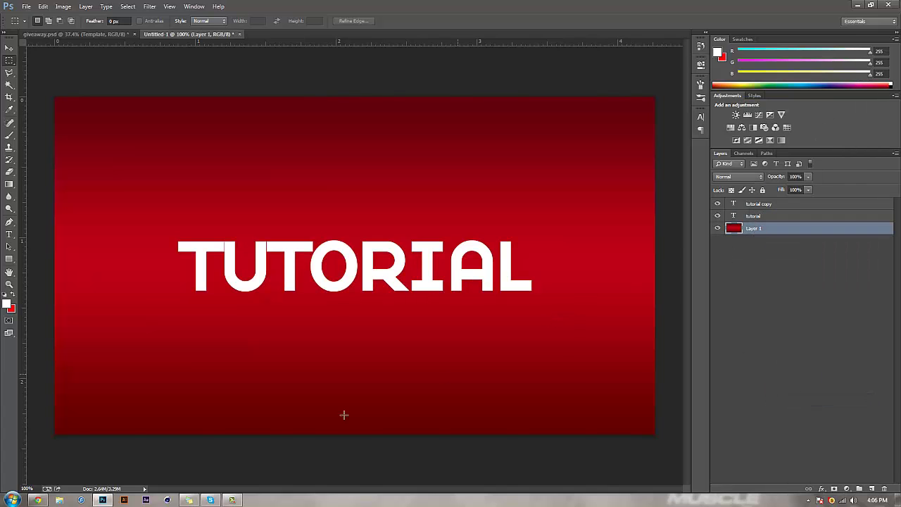
left_click(59, 500)
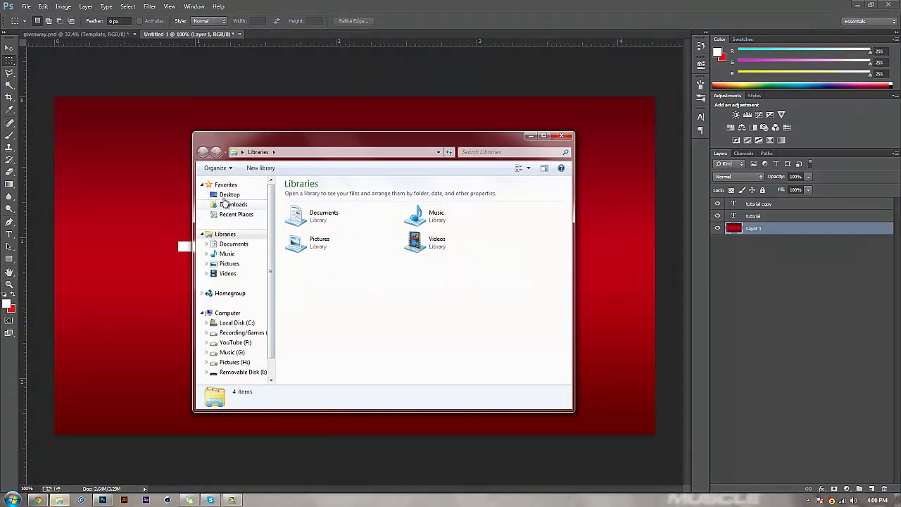
left_click(227, 196)
left_click(344, 373)
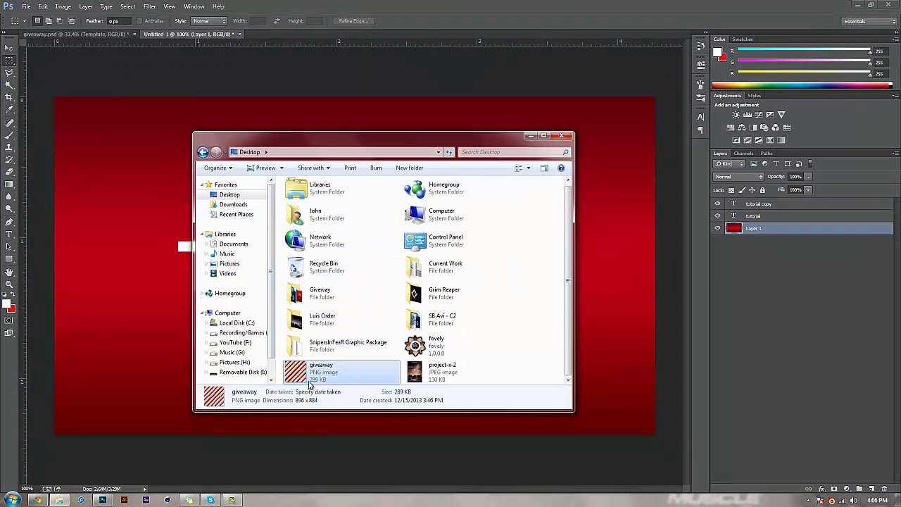
left_click_drag(311, 379, 583, 259)
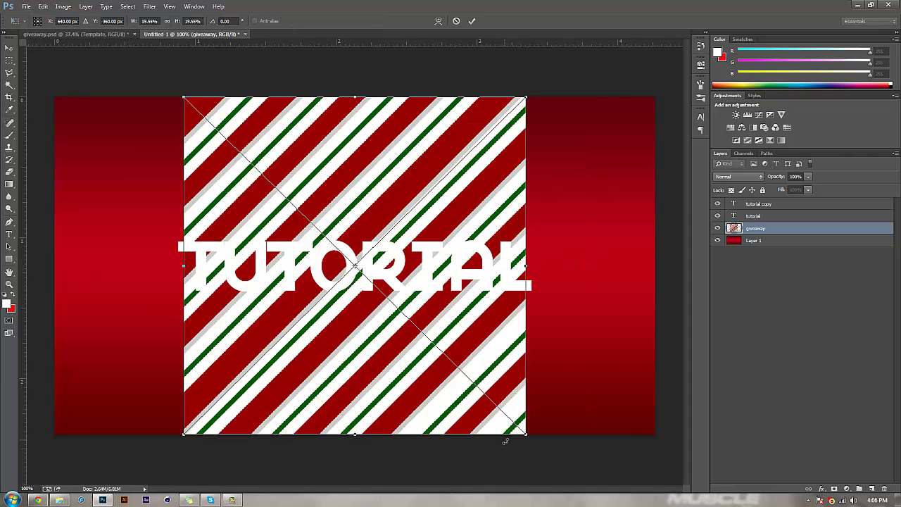
left_click_drag(528, 437, 537, 443)
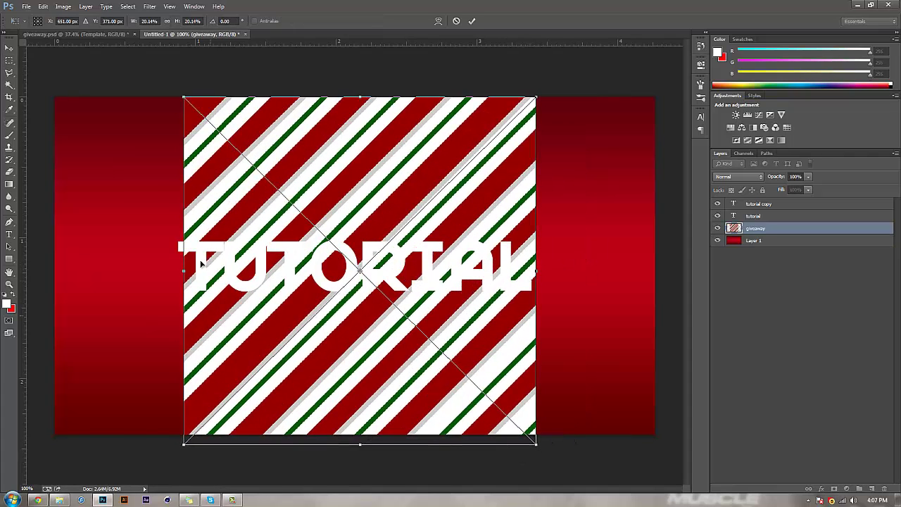
left_click_drag(181, 98, 171, 85)
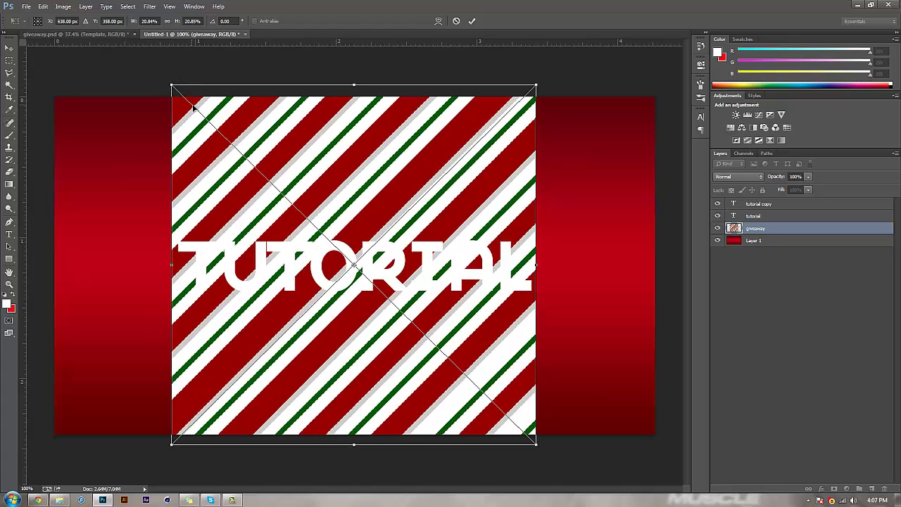
- Commit the placement and copy the stripes inside the TUTORIAL letters to Layer 2
key("Return")
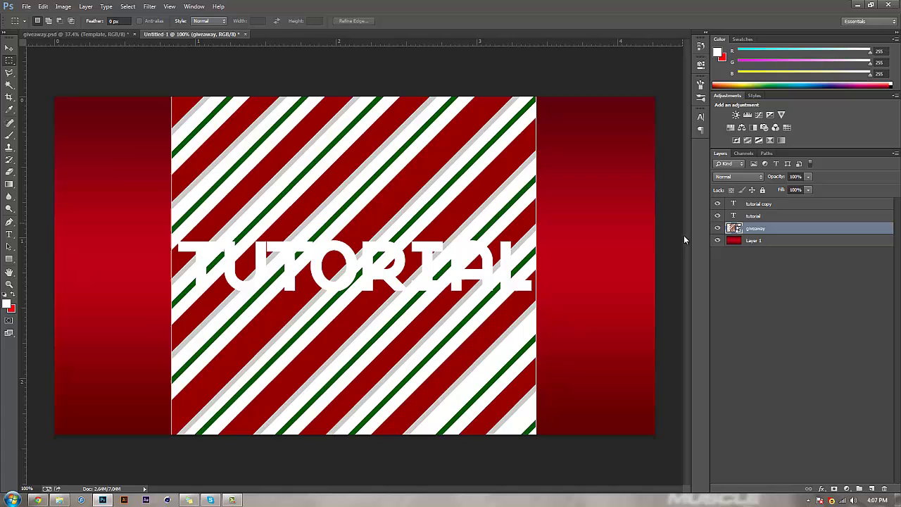
left_click(734, 216, "ctrl")
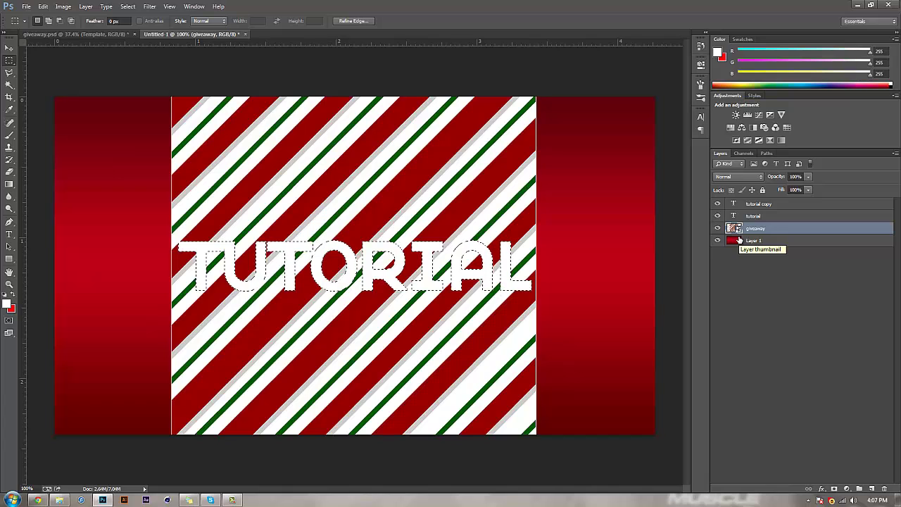
key("ctrl+j")
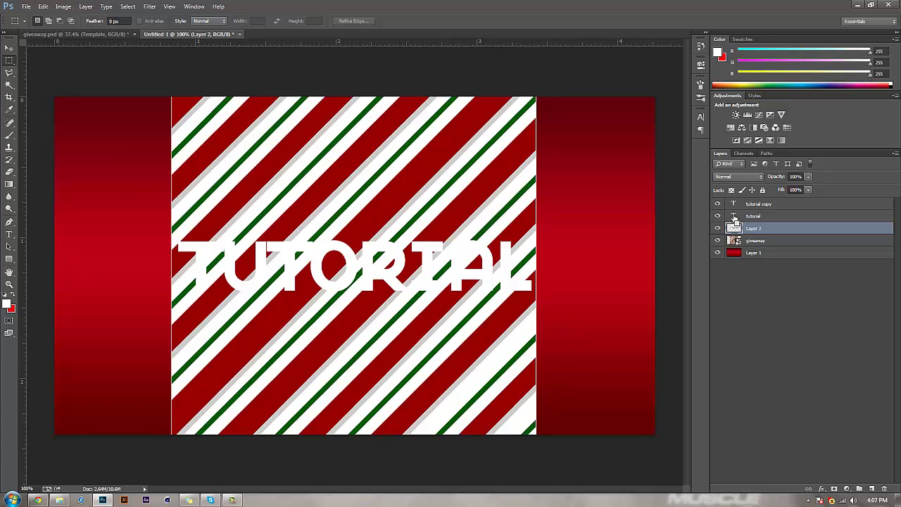
- Deselect the letters and hide the full striped giveaway layer
left_click(735, 217, "ctrl")
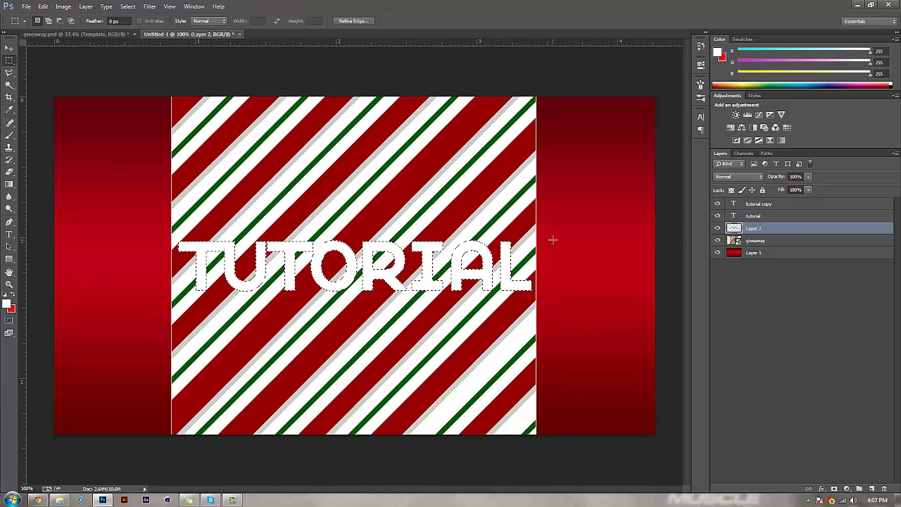
key("ctrl+d")
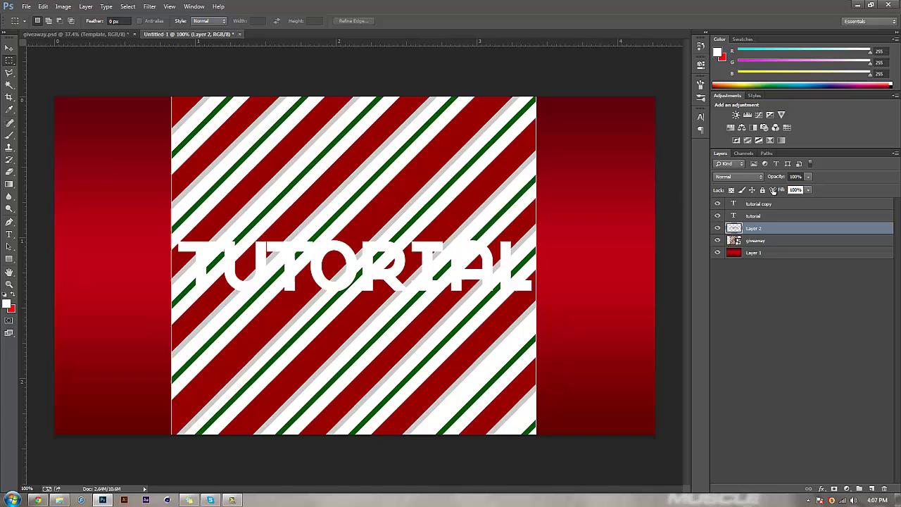
left_click(717, 240)
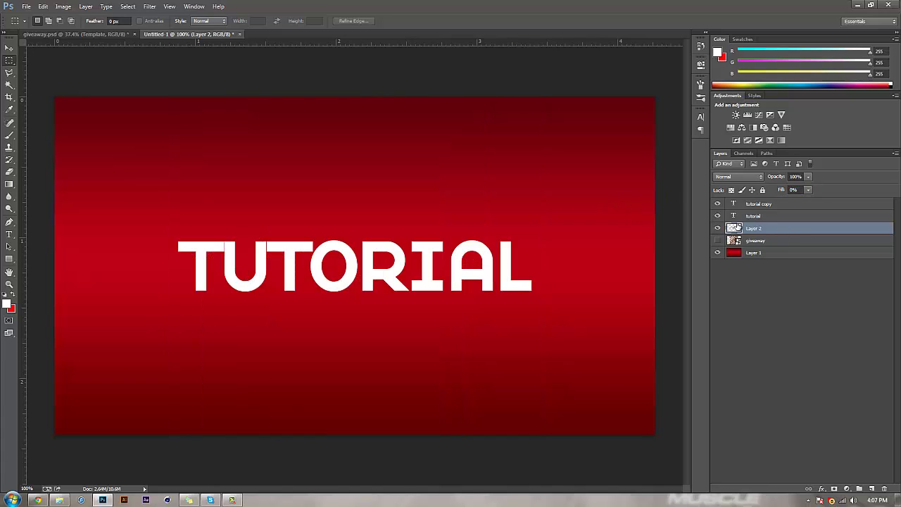
left_click(717, 215)
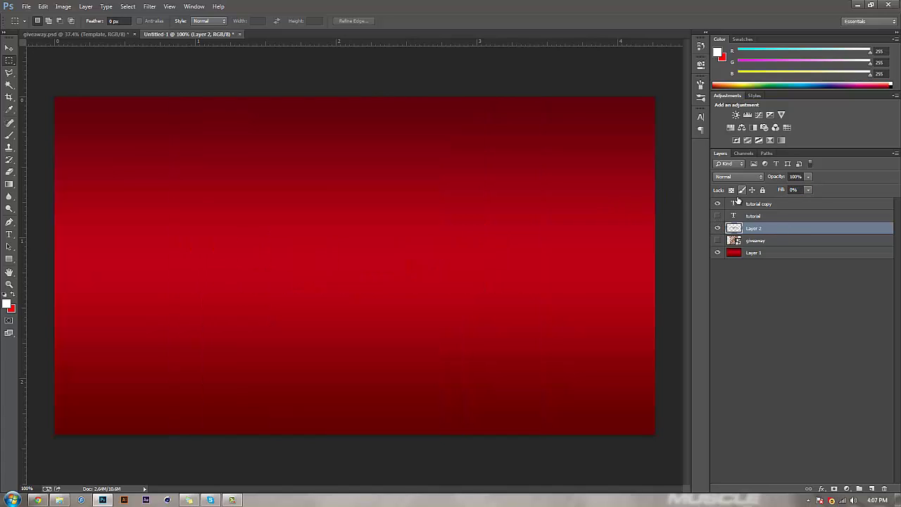
left_click(719, 204)
left_click(717, 215)
left_click(718, 203)
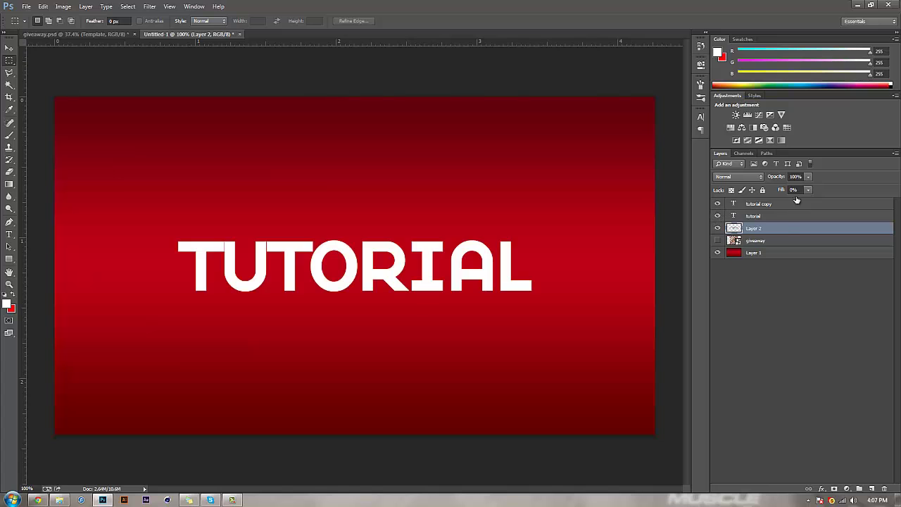
- Drop the tutorial layer's Fill to 0% to reveal the stripes, leaving tutorial active
left_click(785, 218)
left_click(780, 229)
left_click(757, 217)
left_click_drag(782, 190, 771, 219)
left_click(780, 204)
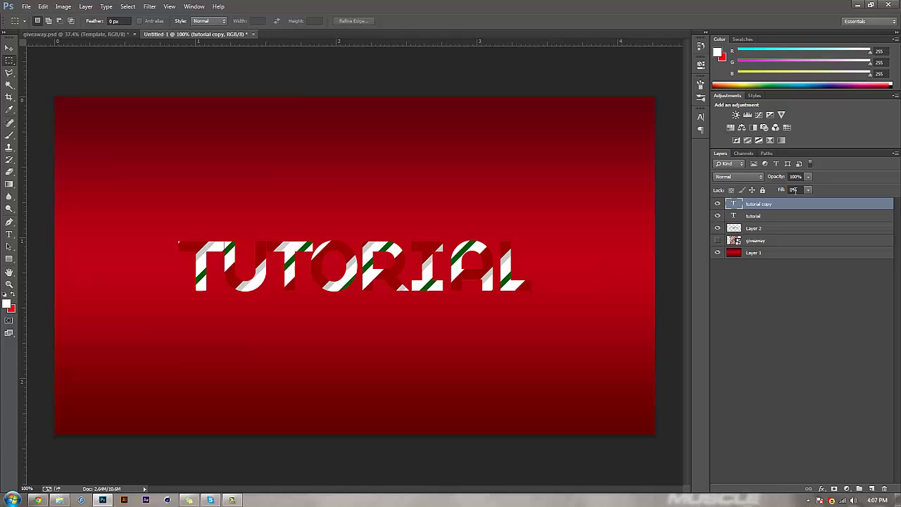
left_click(755, 228)
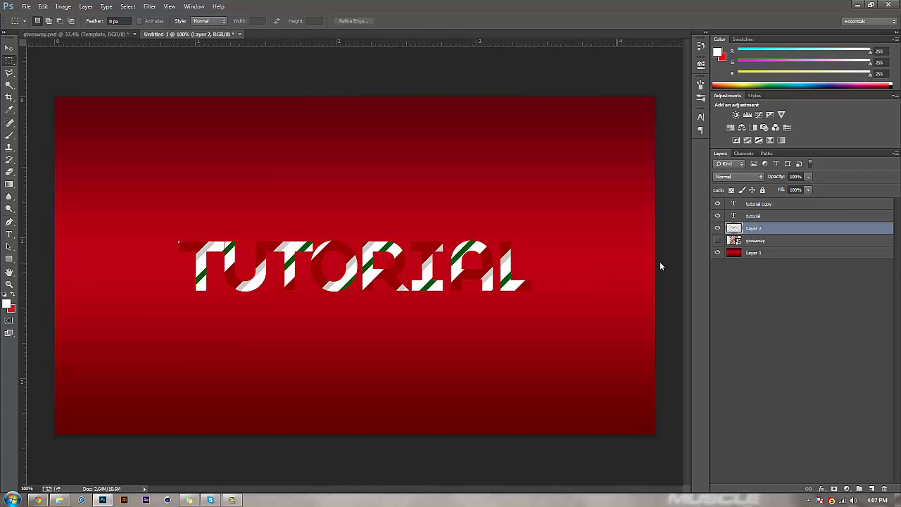
left_click(749, 216)
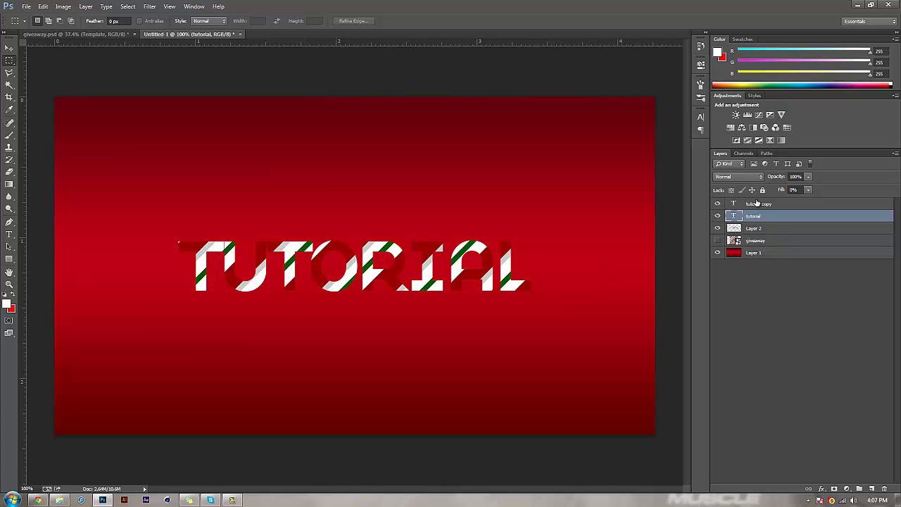
left_click(754, 205)
left_click(754, 215)
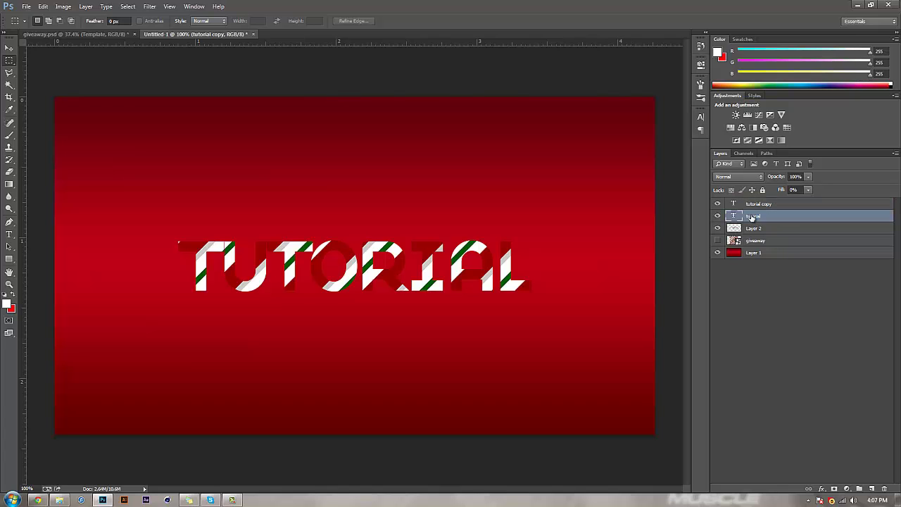
- Add a 3 px Bevel & Emboss lit at -105° angle and 65° altitude, without global light
left_click(822, 489)
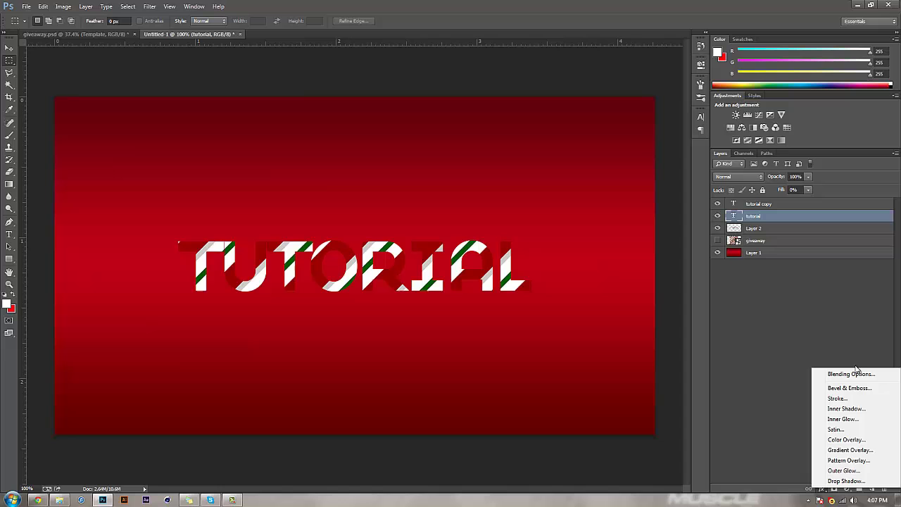
left_click(851, 389)
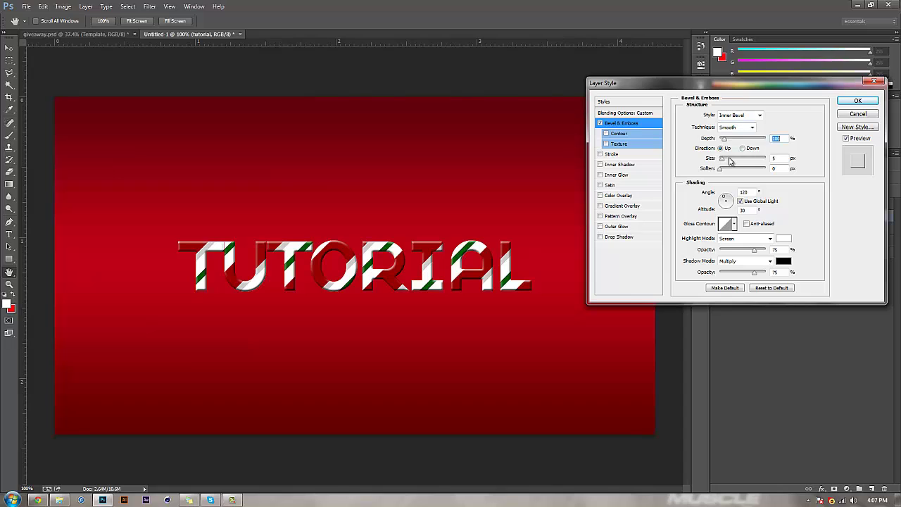
key("Tab")
type("3")
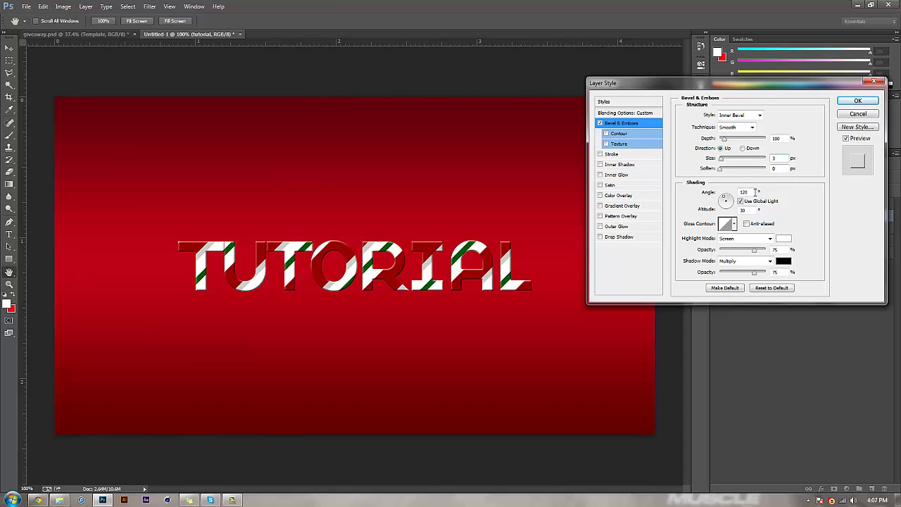
double_click(754, 191)
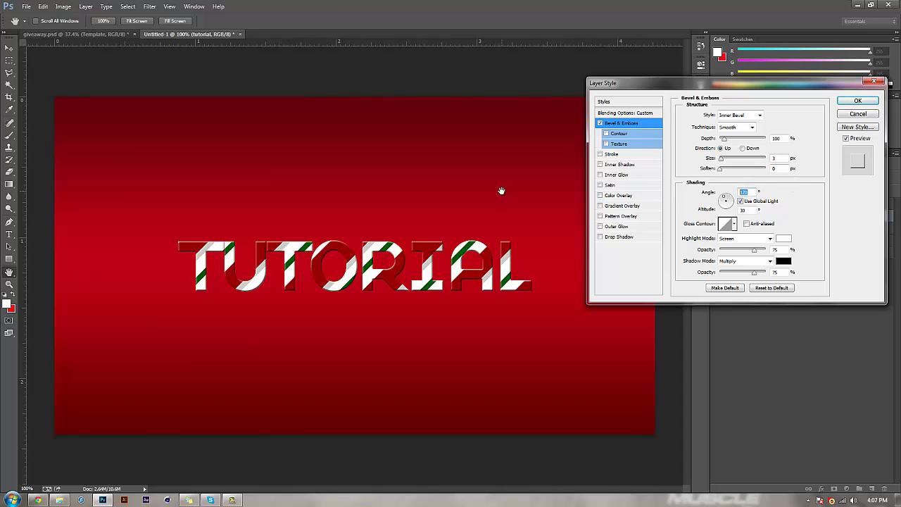
left_click(740, 202)
type("-105")
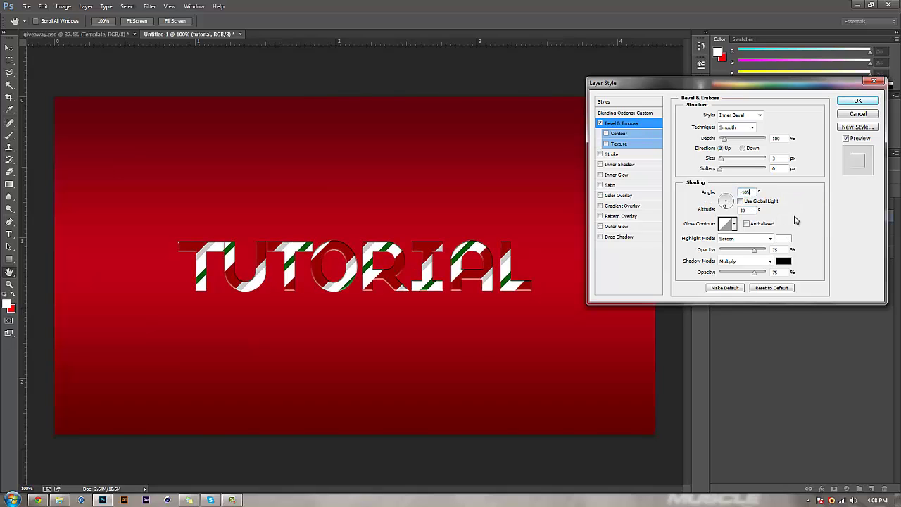
key("Return")
key("Tab")
type("65")
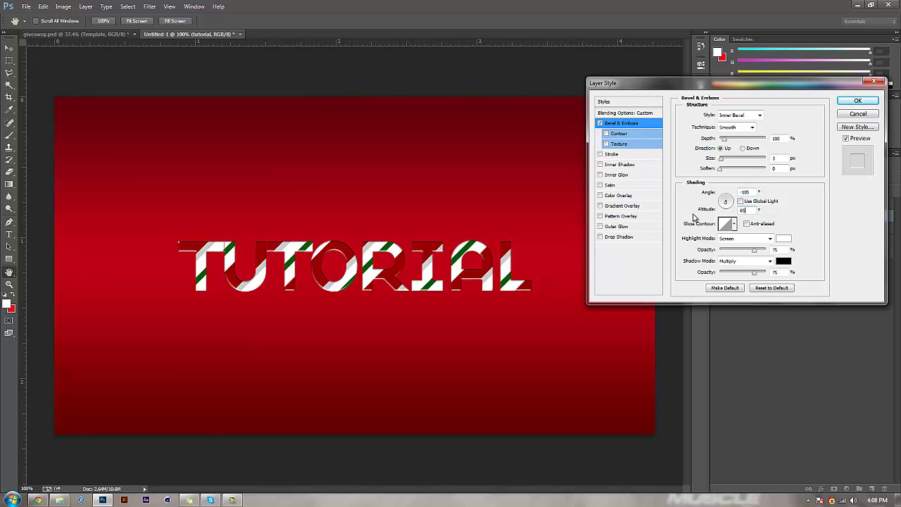
key("Return")
- Give the bevel an anti-aliased gloss contour and 100% highlight opacity
left_click(737, 225)
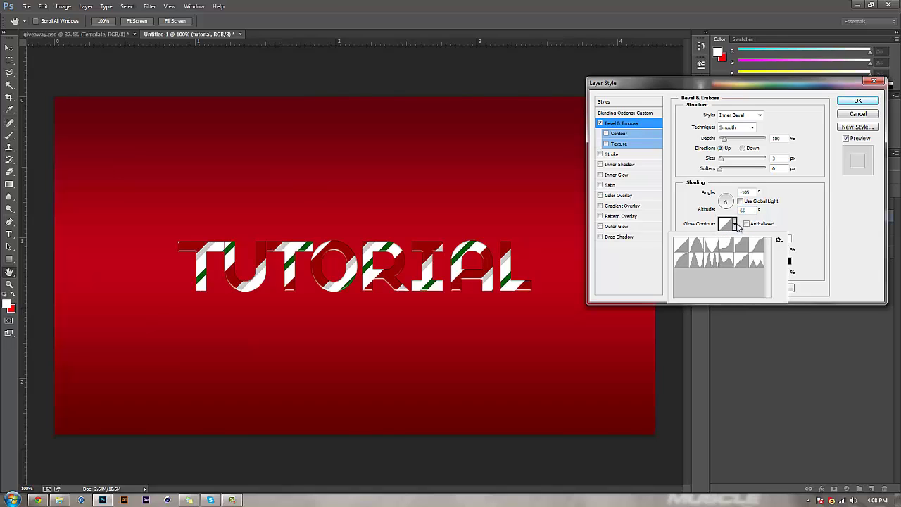
left_click(695, 268)
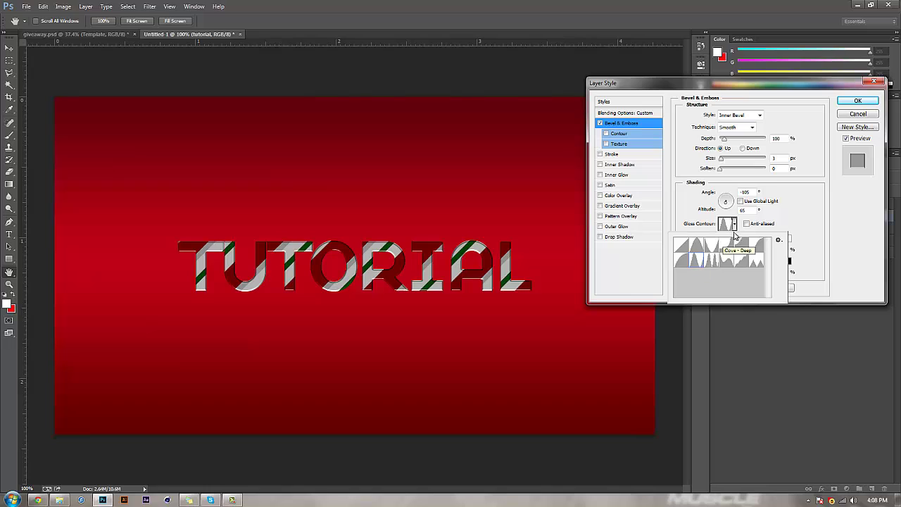
left_click(701, 265)
left_click(734, 224)
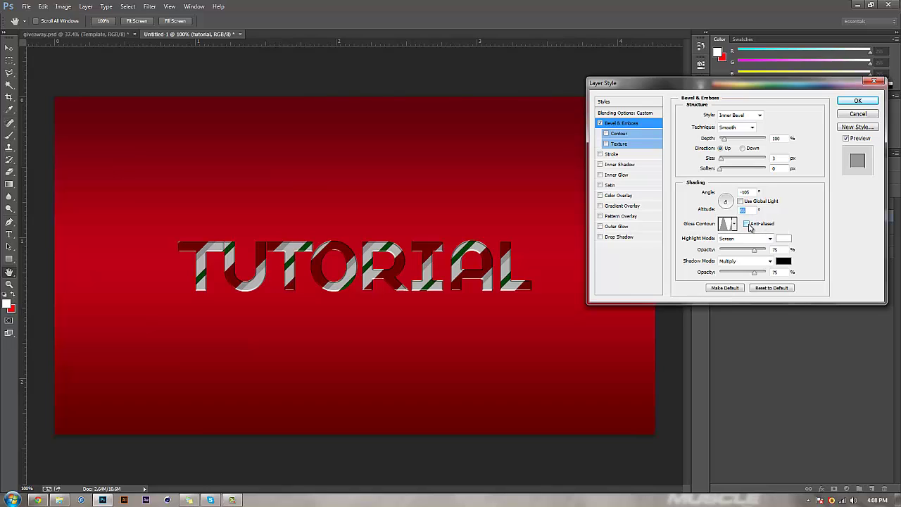
left_click(751, 225)
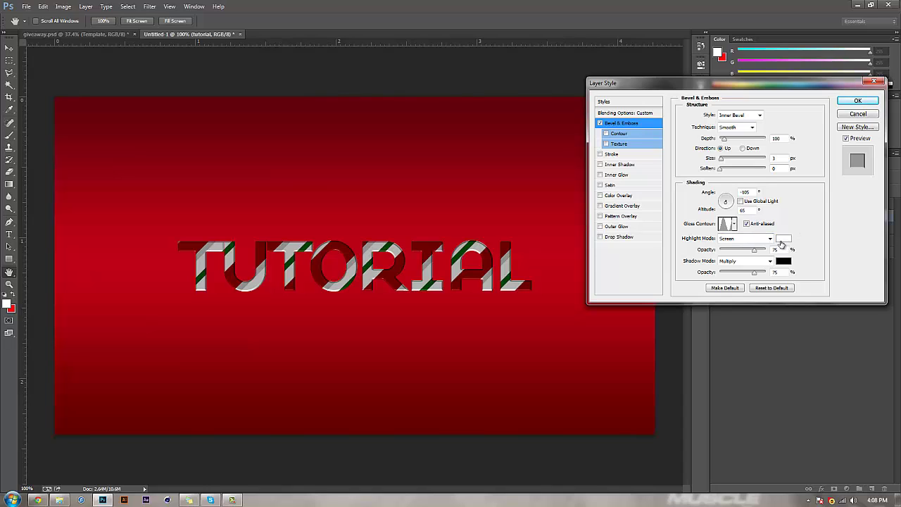
left_click_drag(754, 250, 768, 250)
- Set the bevel shadow colour to a medium grey
left_click(783, 261)
left_click(429, 241)
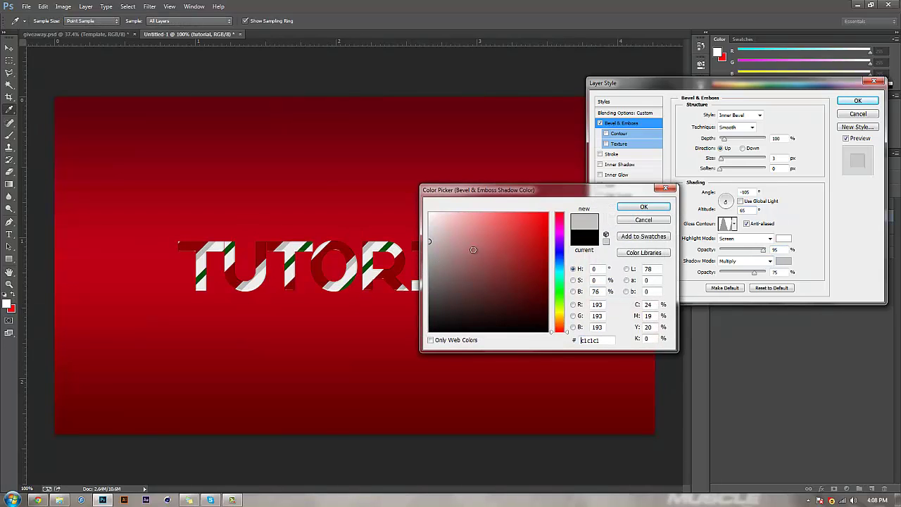
mouse_move(473, 249)
left_mouse_down()
mouse_move(380, 247)
mouse_move(328, 278)
mouse_move(452, 280)
mouse_move(353, 280)
left_mouse_up()
left_click_drag(427, 280, 281, 260)
left_click_drag(467, 245, 405, 336)
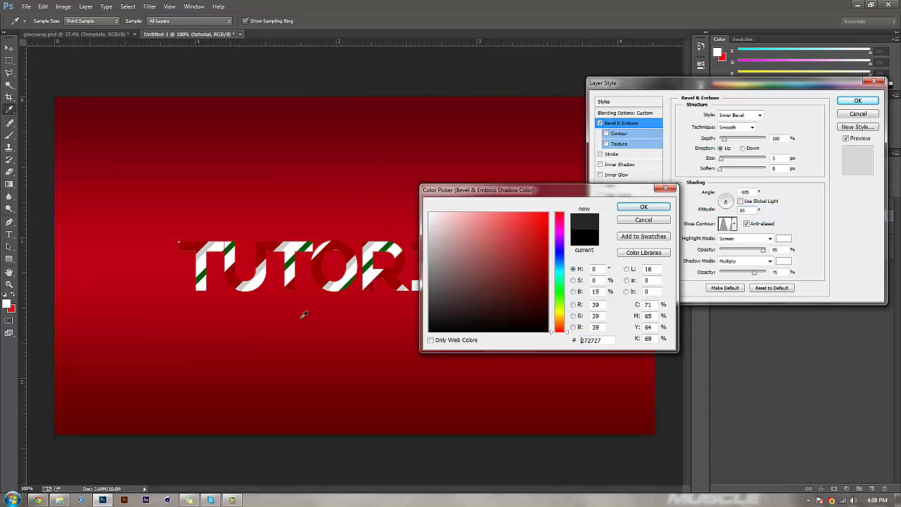
mouse_move(460, 298)
left_mouse_down()
mouse_move(427, 257)
mouse_move(429, 267)
left_mouse_up()
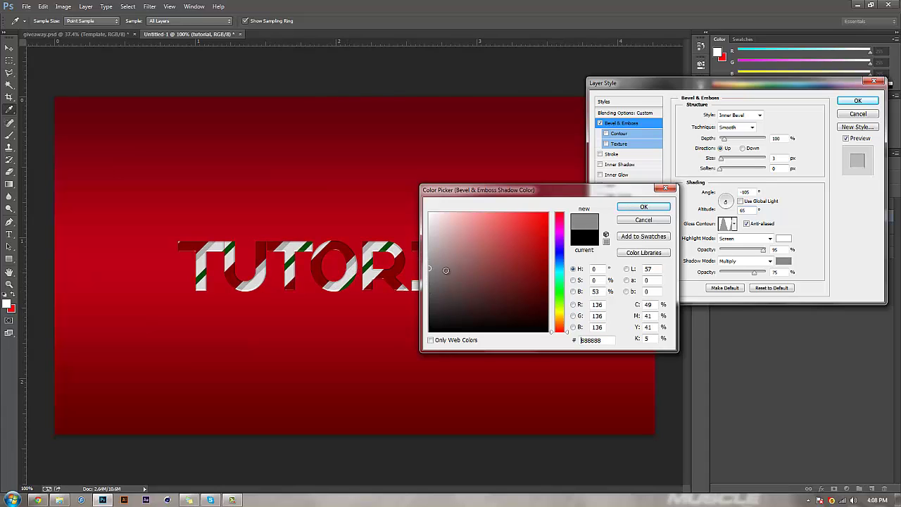
left_click(644, 207)
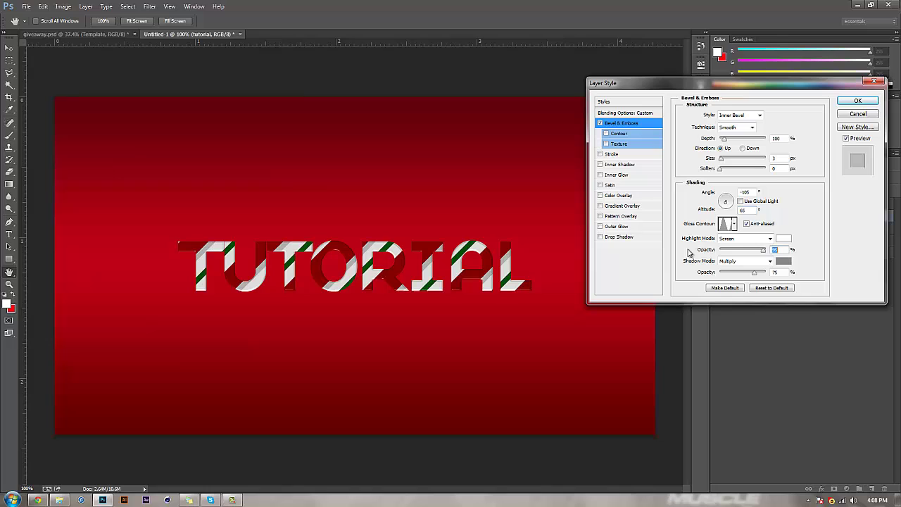
- Enable the bevel Contour with an anti-aliased Cone - Inverted shape
left_click(618, 134)
left_click(719, 118)
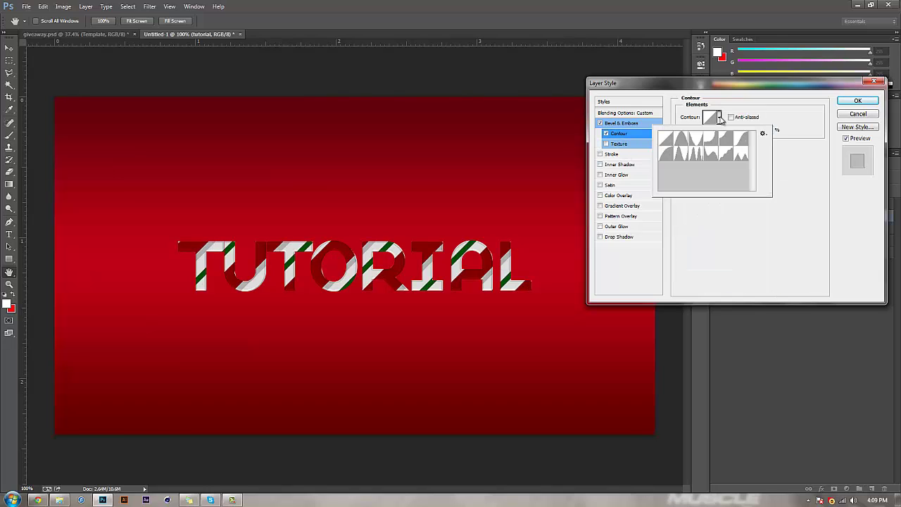
left_click(699, 143)
left_click(739, 248)
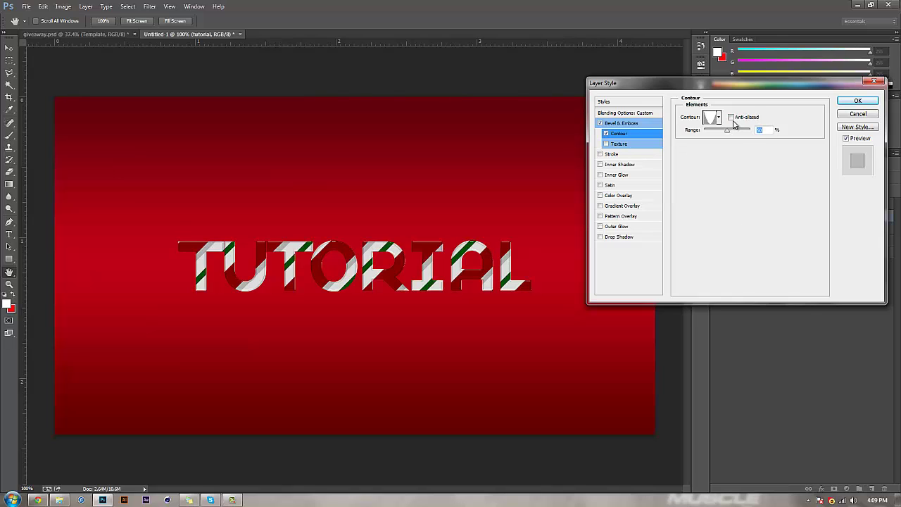
left_click(731, 118)
- Add an inside black Stroke in Soft Light mode at about 35% opacity
left_click(612, 153)
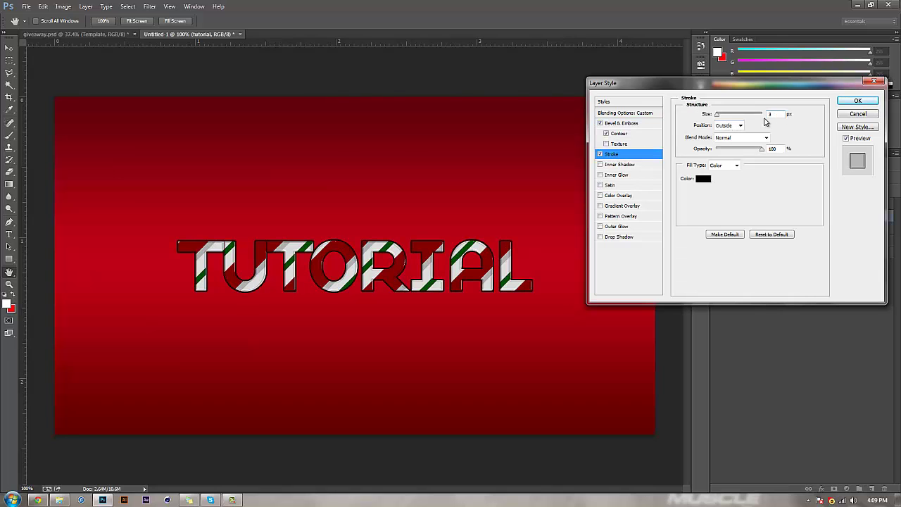
left_click(739, 125)
left_click(729, 142)
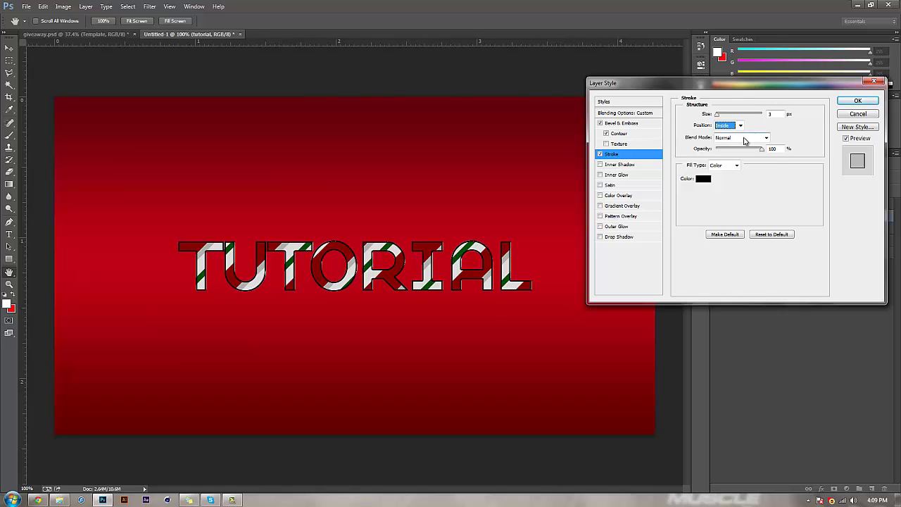
left_click(746, 140)
left_click(731, 259)
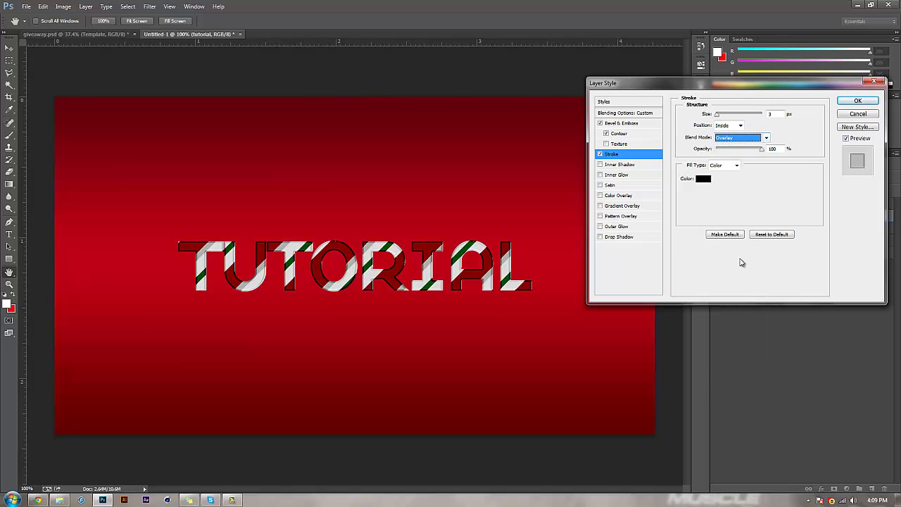
left_click(733, 150)
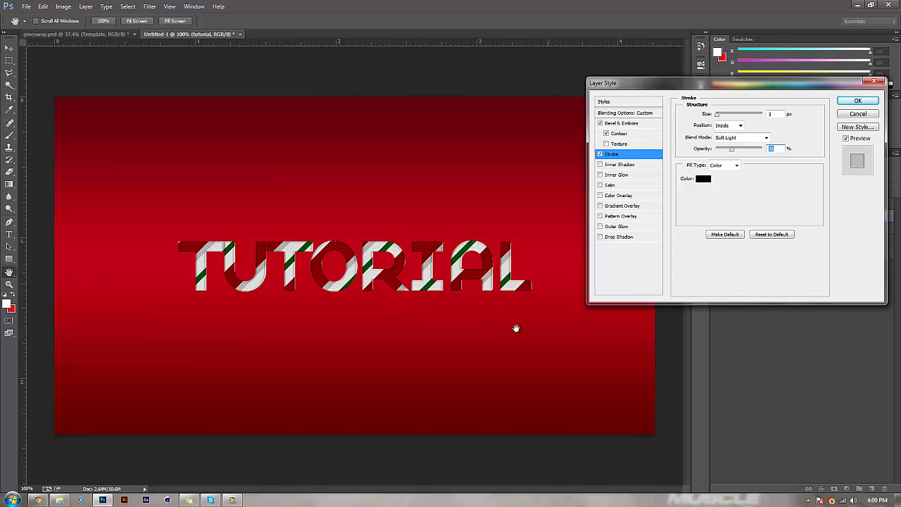
- Add an Inner Shadow with 0 px distance and lowered opacity
left_click(613, 166)
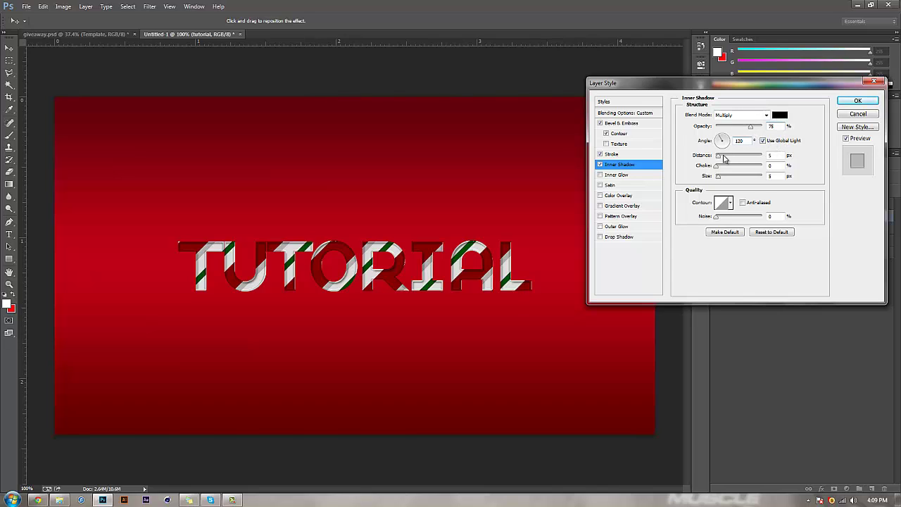
left_click_drag(720, 159, 721, 187)
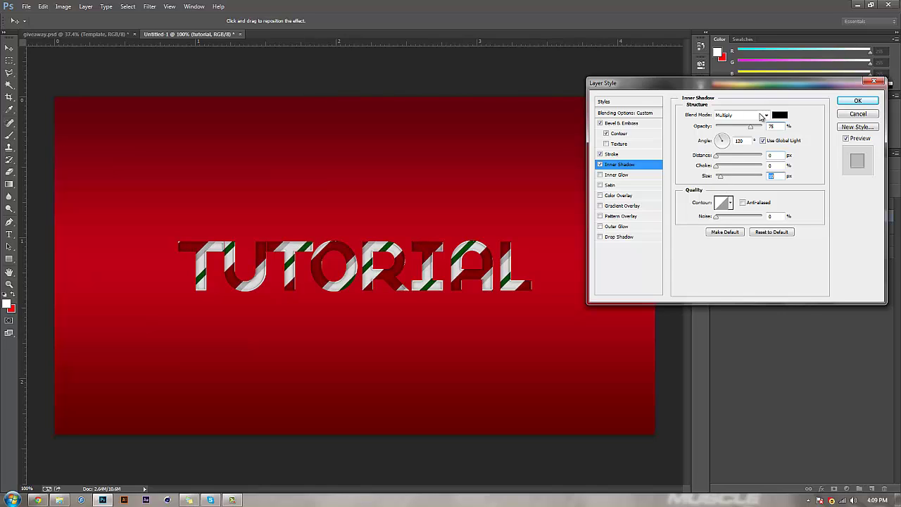
left_click_drag(750, 127, 729, 134)
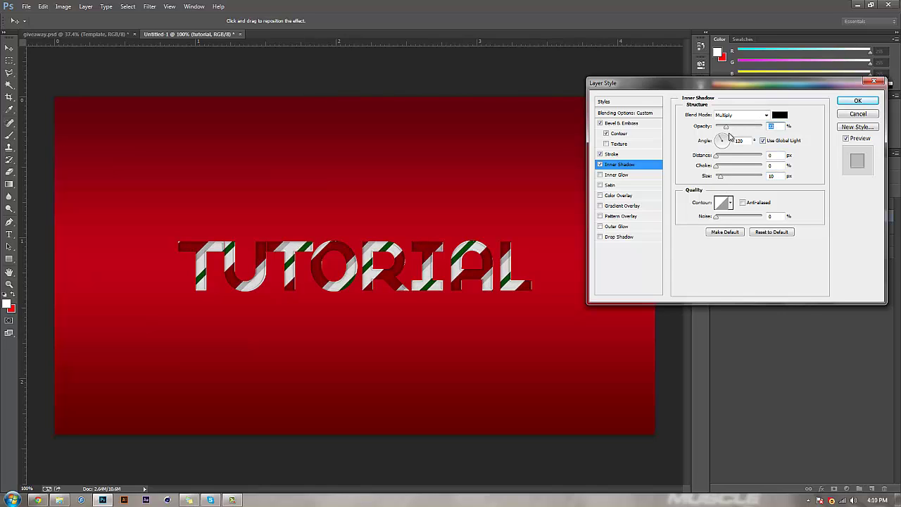
- Add a white Inner Glow of size 10 at 10% opacity
left_click(618, 175)
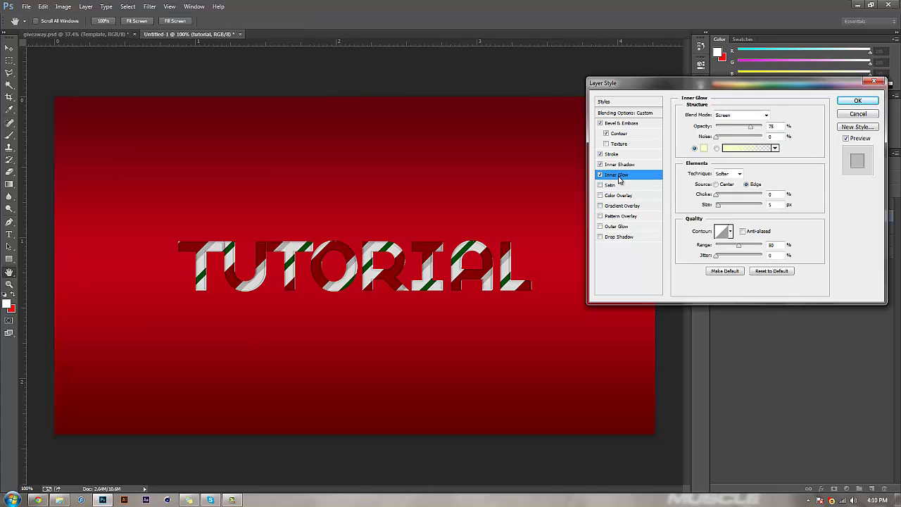
left_click(704, 148)
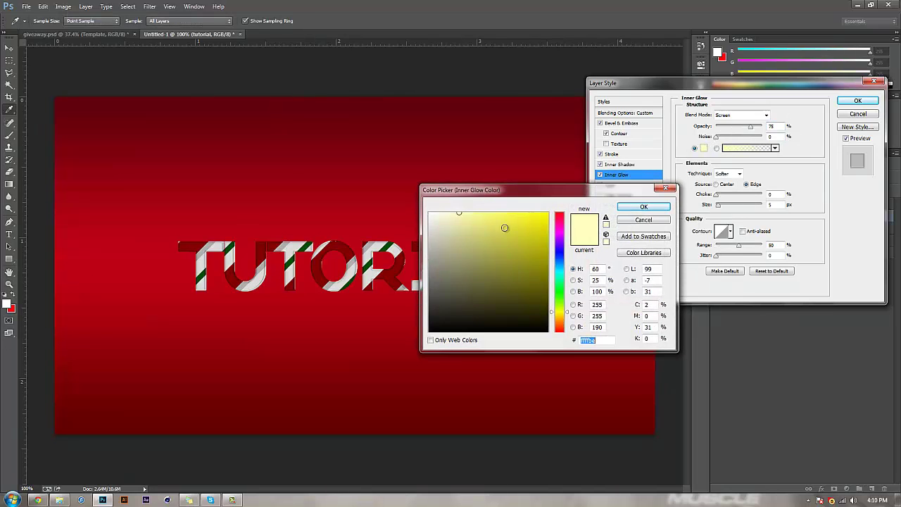
left_click(643, 208)
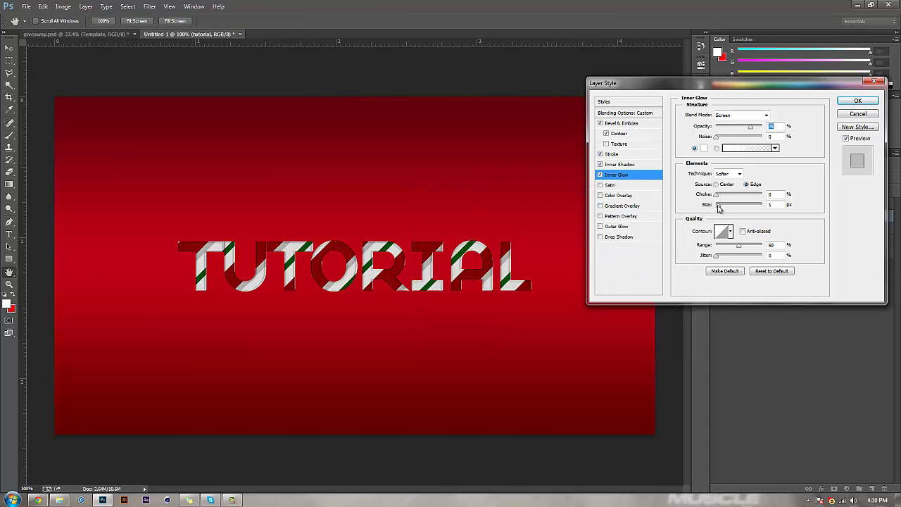
left_click_drag(719, 207, 721, 207)
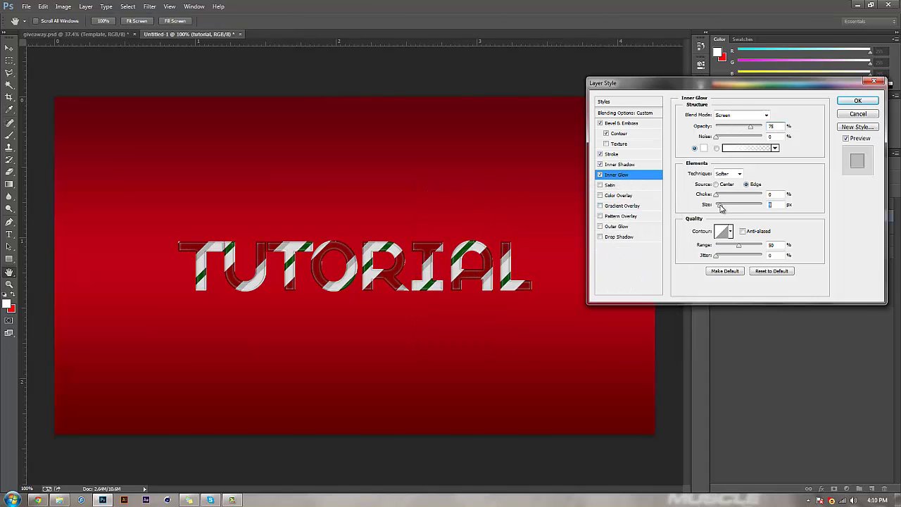
left_click_drag(740, 129, 718, 129)
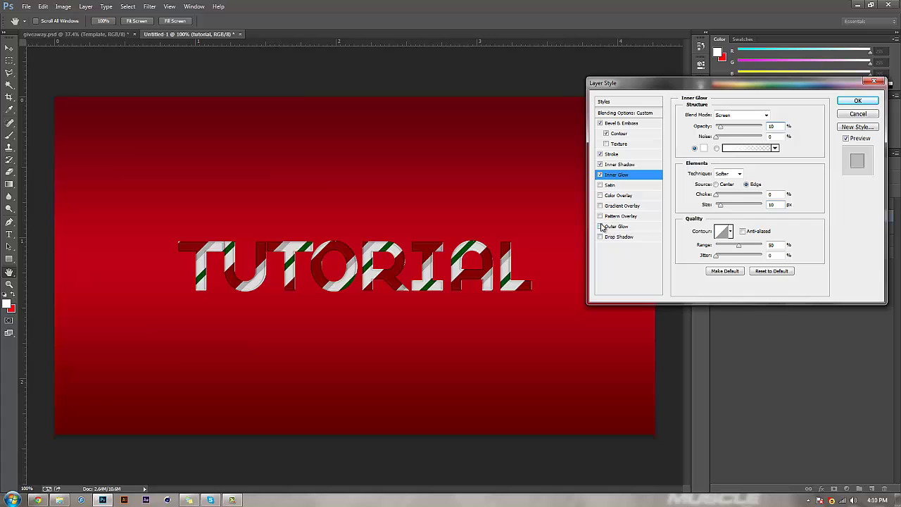
- Add a white Color Overlay in Soft Light mode at 20% opacity
left_click(617, 196)
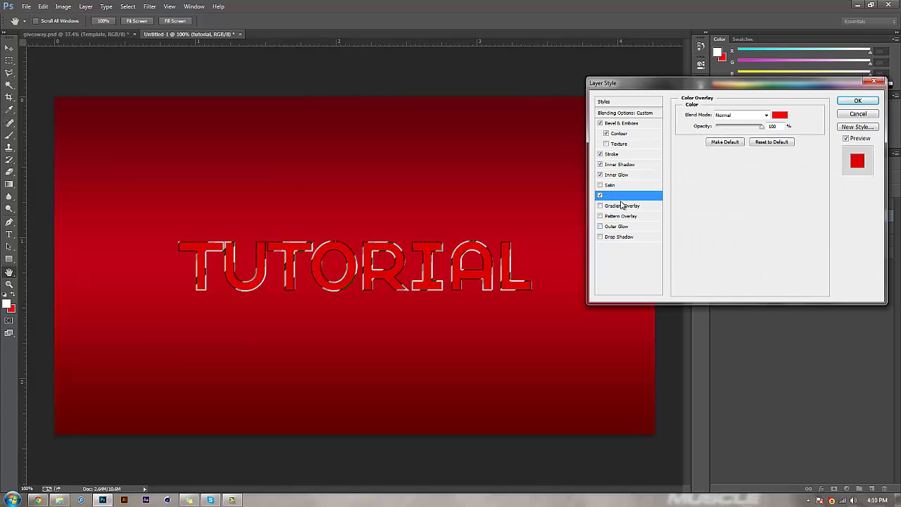
left_click(781, 116)
left_click_drag(471, 261, 479, 216)
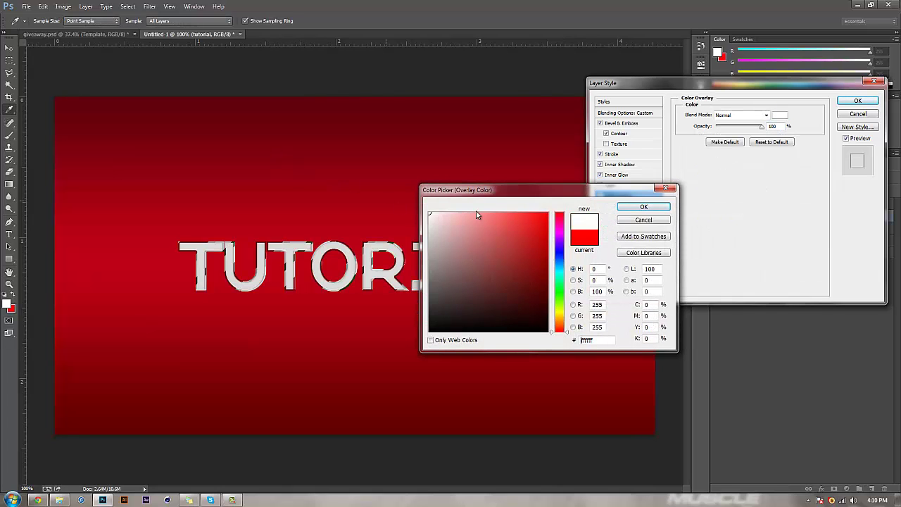
left_click(636, 205)
left_click(762, 115)
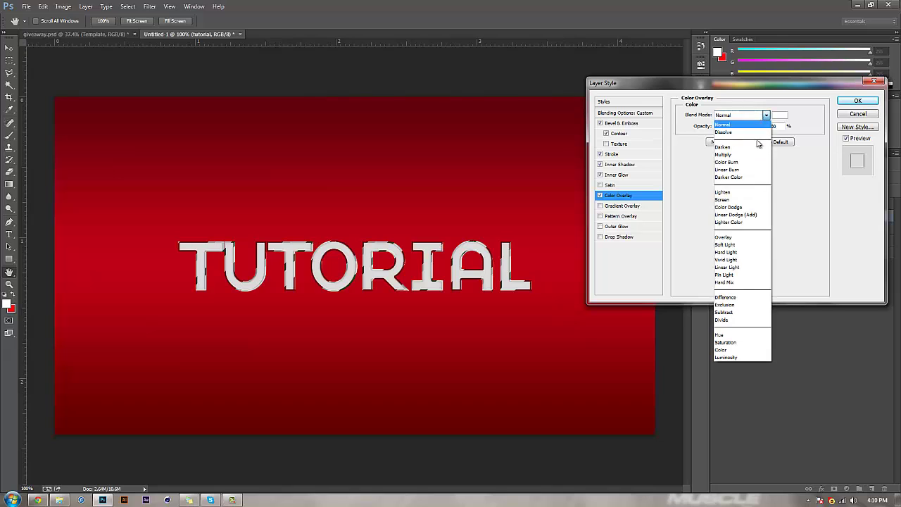
left_click(735, 247)
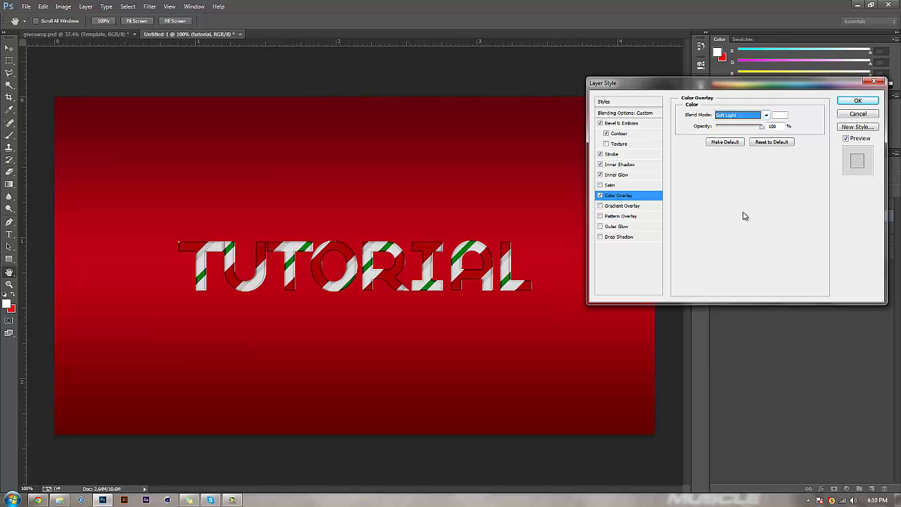
left_click(730, 127)
left_click_drag(731, 130, 726, 129)
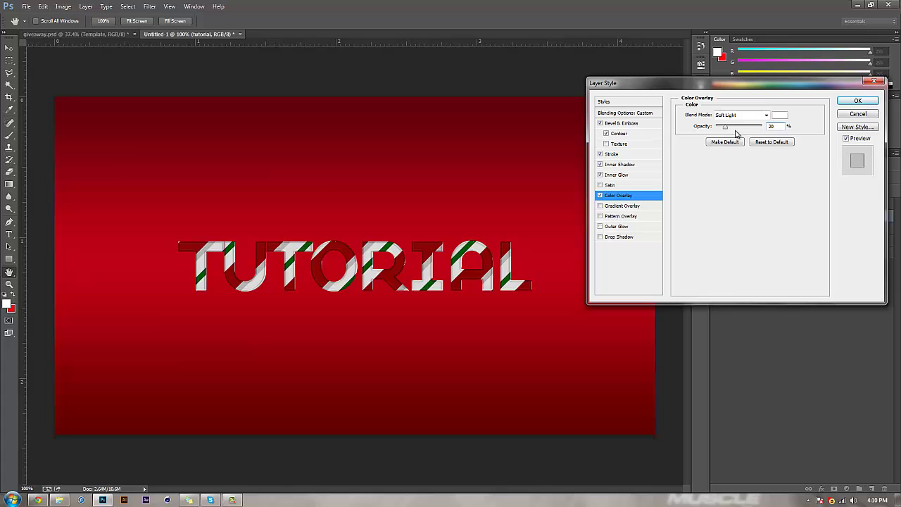
- Enable a Gradient Overlay in Overlay mode at 20% opacity, review the effects, and apply the style
left_click(629, 207)
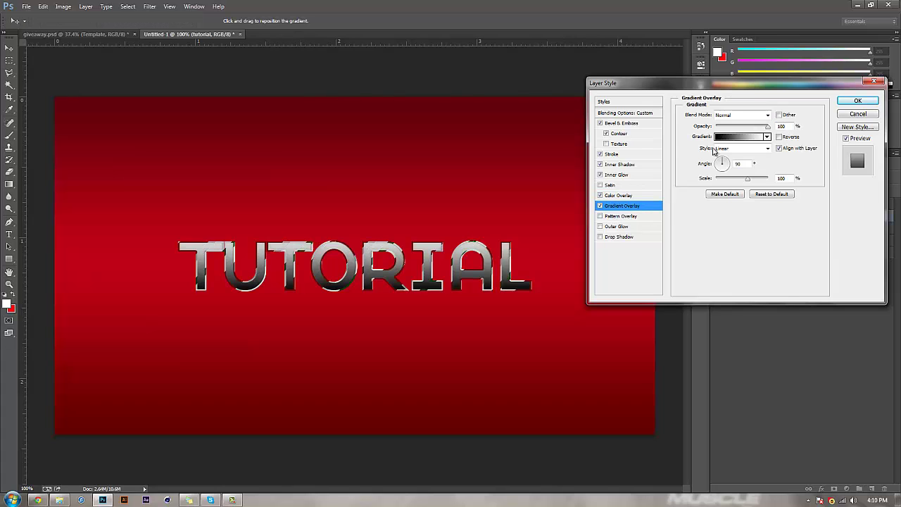
left_click(744, 116)
left_click(718, 240)
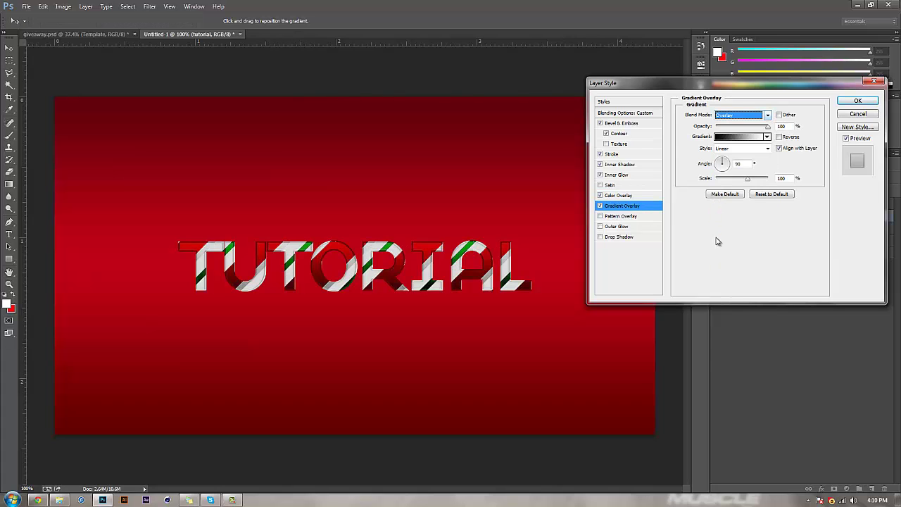
left_click(727, 127)
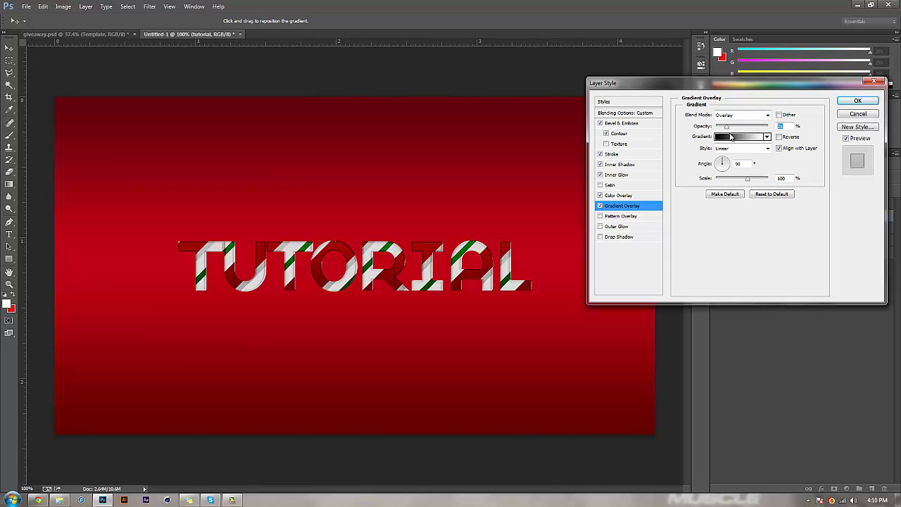
type("2")
left_click(726, 194)
left_click(780, 126)
key("Down")
key("Down")
key("Down")
key("Down")
key("Down")
left_click(623, 196)
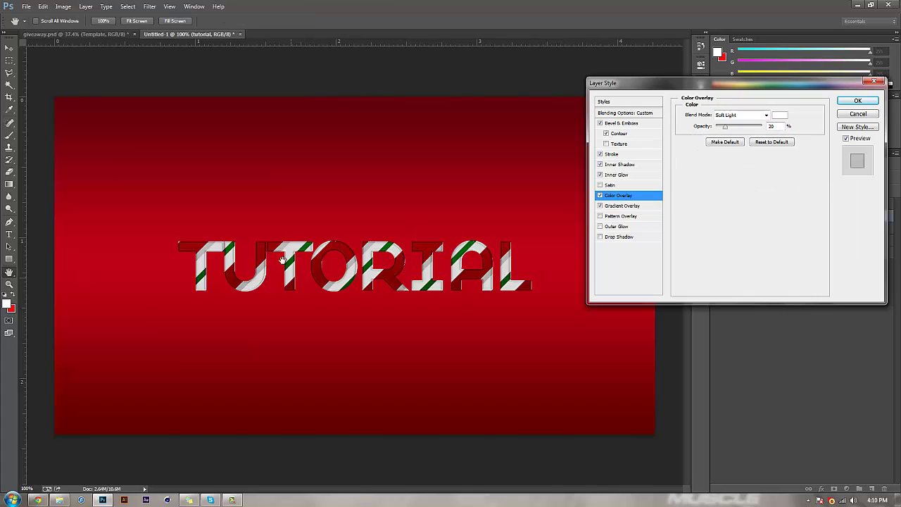
left_click(618, 175)
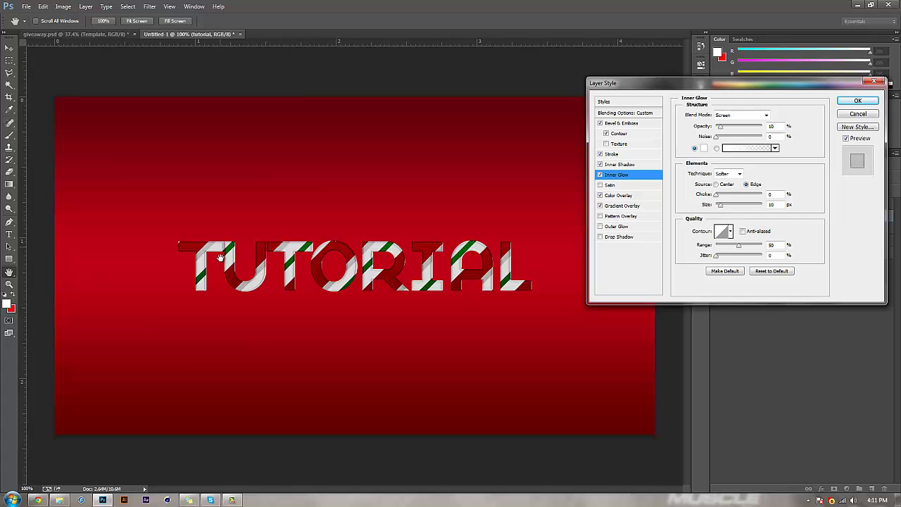
left_click(852, 101)
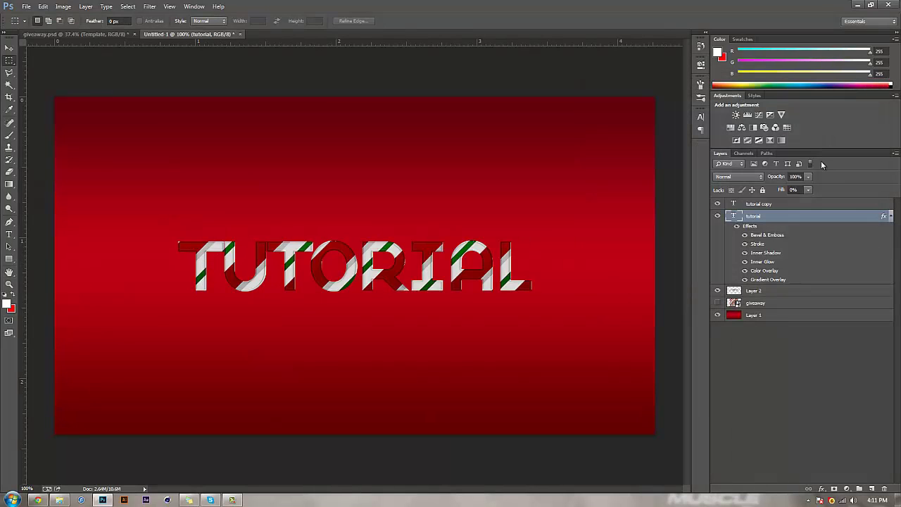
- Collapse the tutorial layer's effects and select the tutorial copy layer
left_click(891, 218)
left_click(778, 207)
left_click(790, 262)
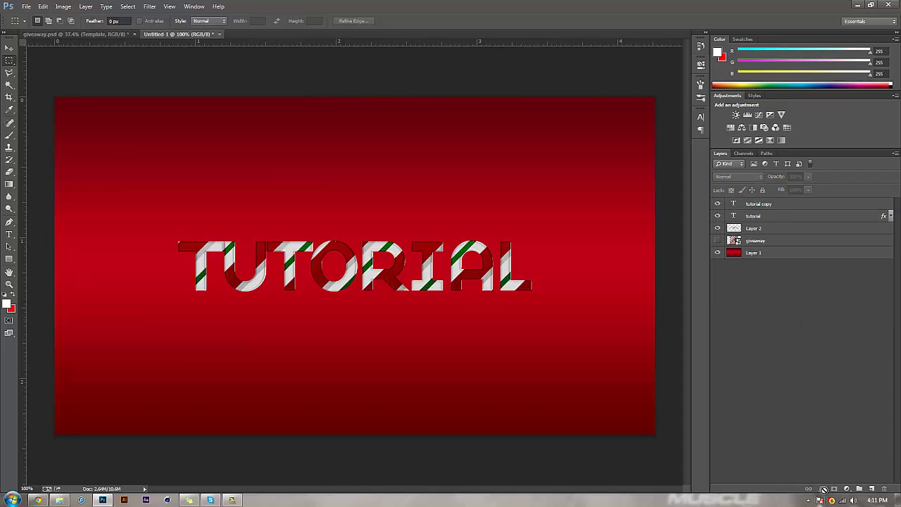
left_click(749, 205)
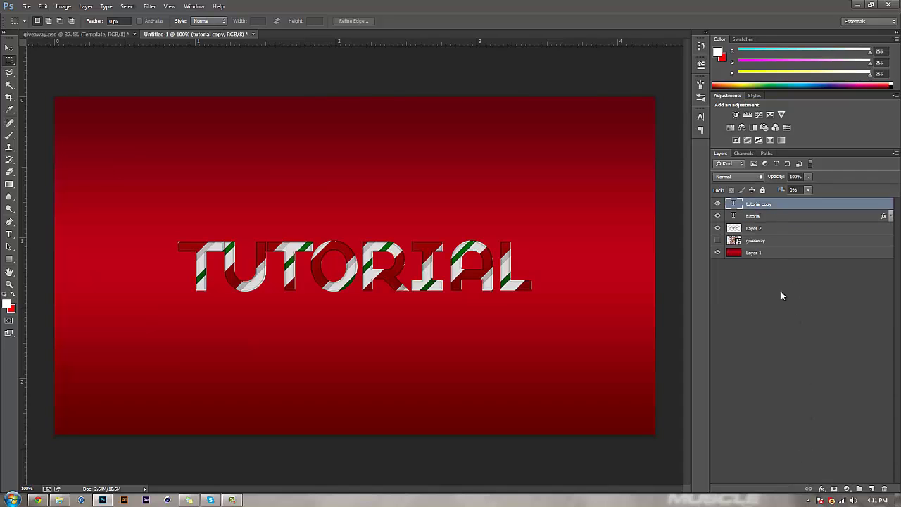
- Add a Drop Shadow to tutorial copy with 3 px distance and 15 px size
left_click(824, 488)
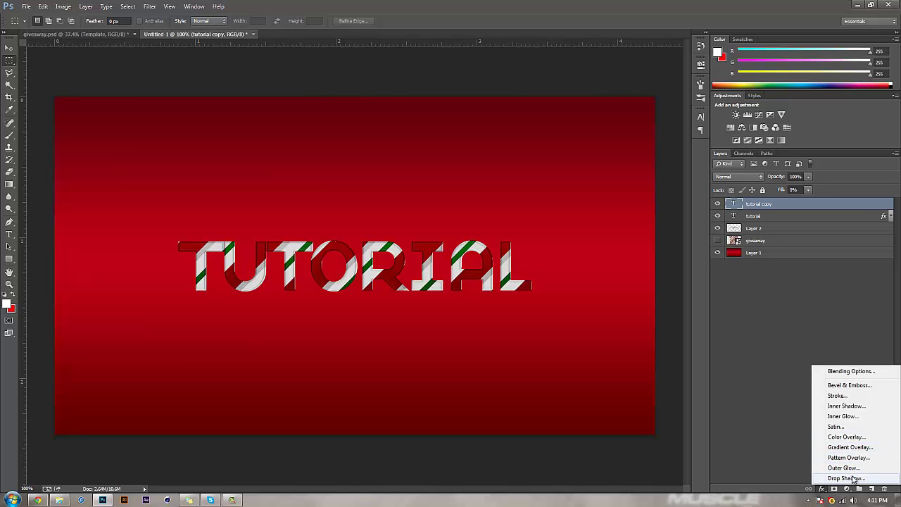
left_click(852, 478)
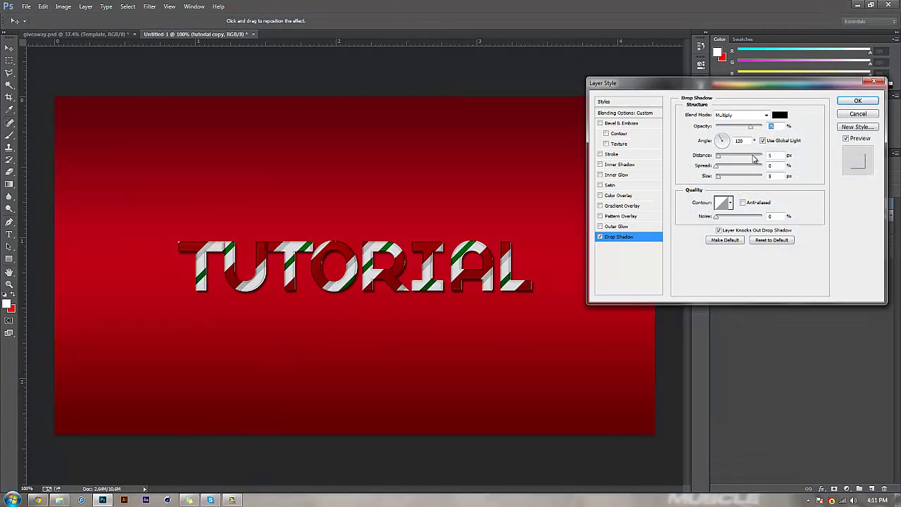
left_click_drag(702, 155, 691, 161)
type("3")
left_click(772, 175)
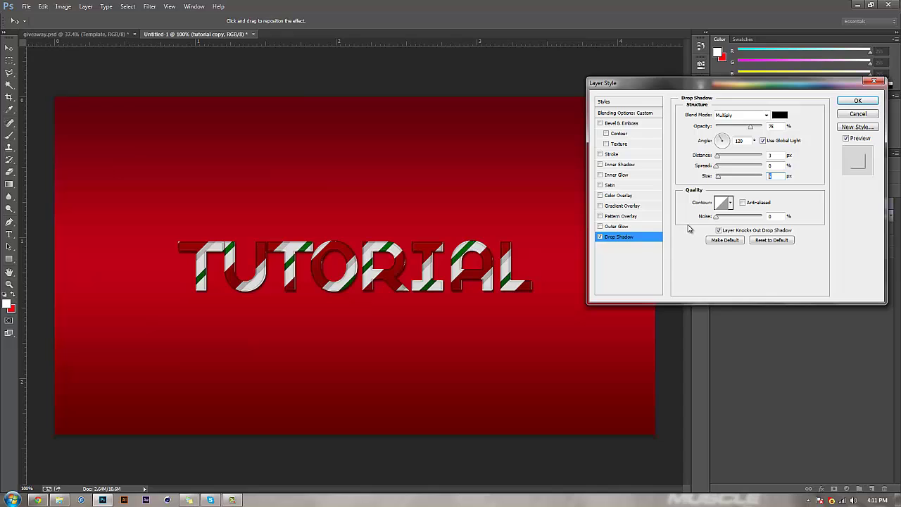
type("15")
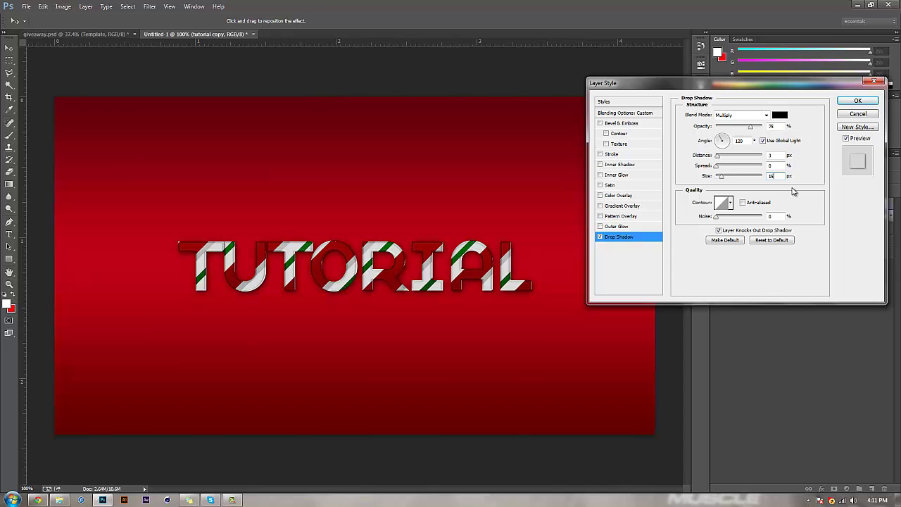
left_click(777, 127)
- Apply the tutorial copy drop shadow, select Layer 1, and switch to giveaway.psd
left_click(845, 103)
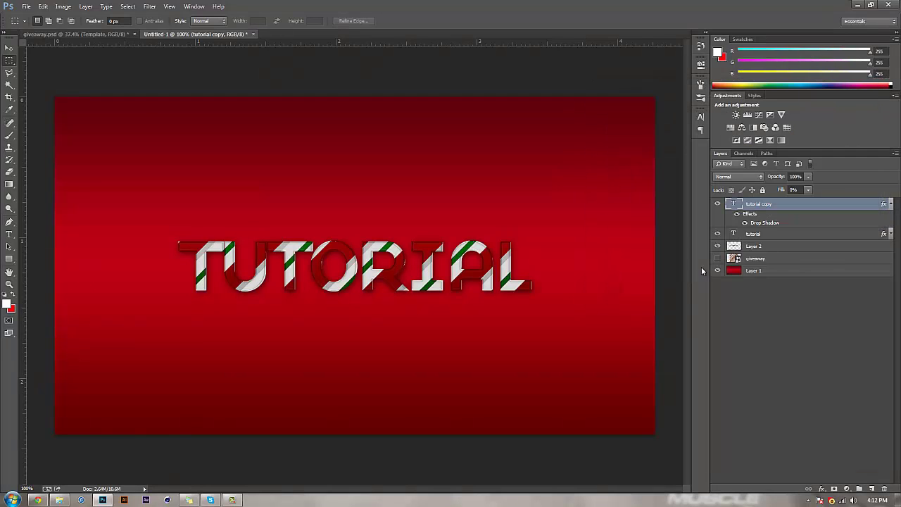
left_click(890, 205)
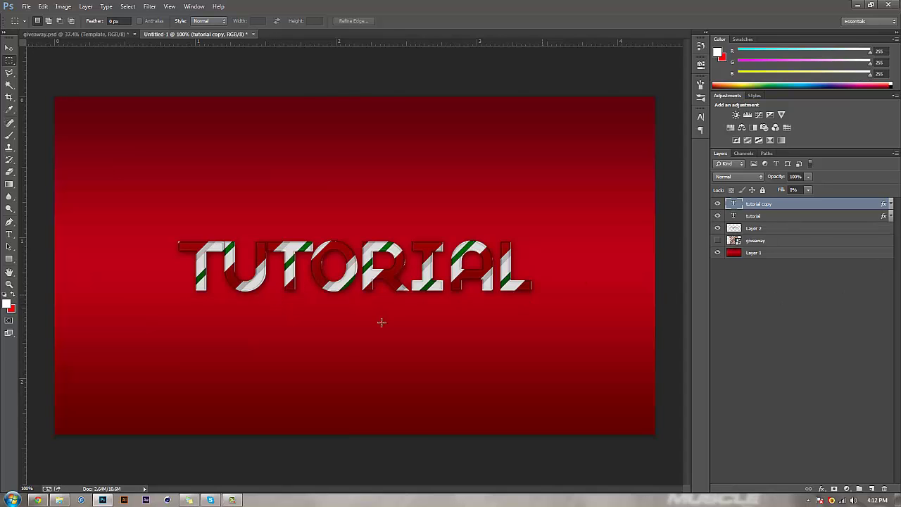
left_click_drag(161, 231, 540, 308)
left_click(514, 325)
left_click(762, 255)
left_click(47, 34)
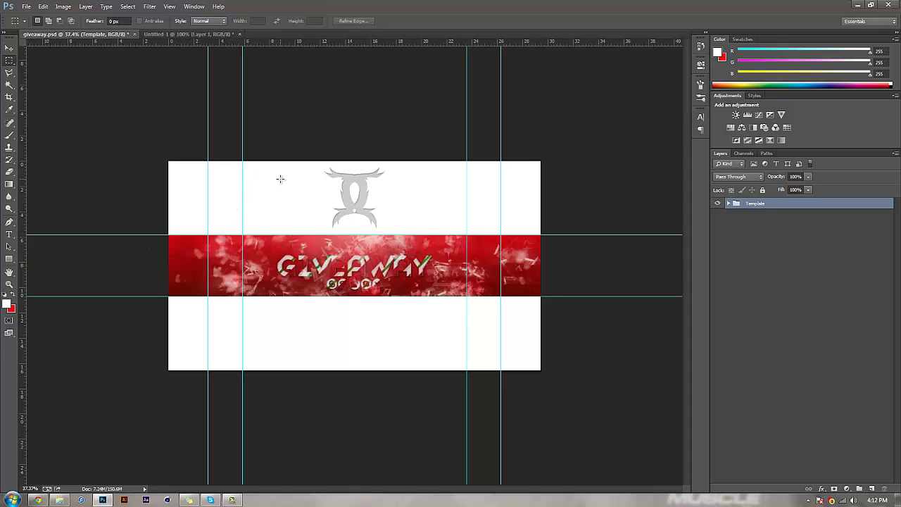
- Zoom in on the GIVEAWAY banner in giveaway.psd
left_click(159, 34)
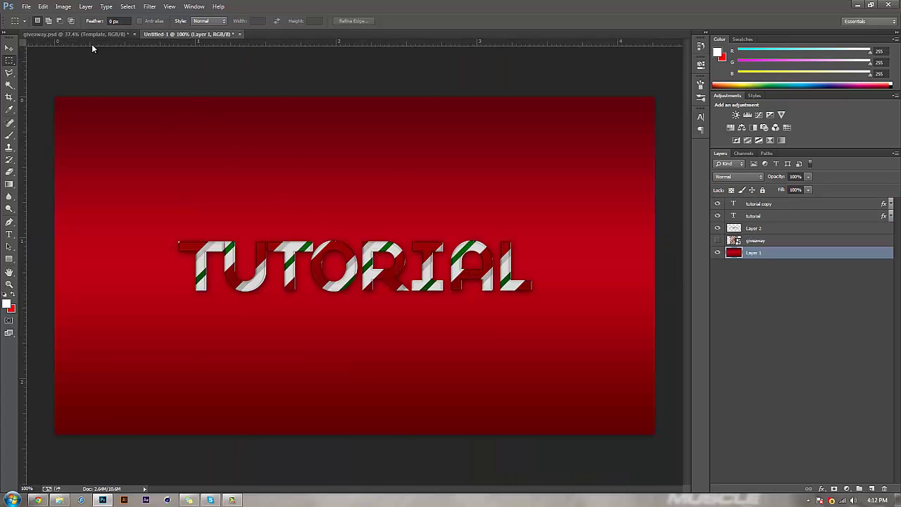
left_click(76, 32)
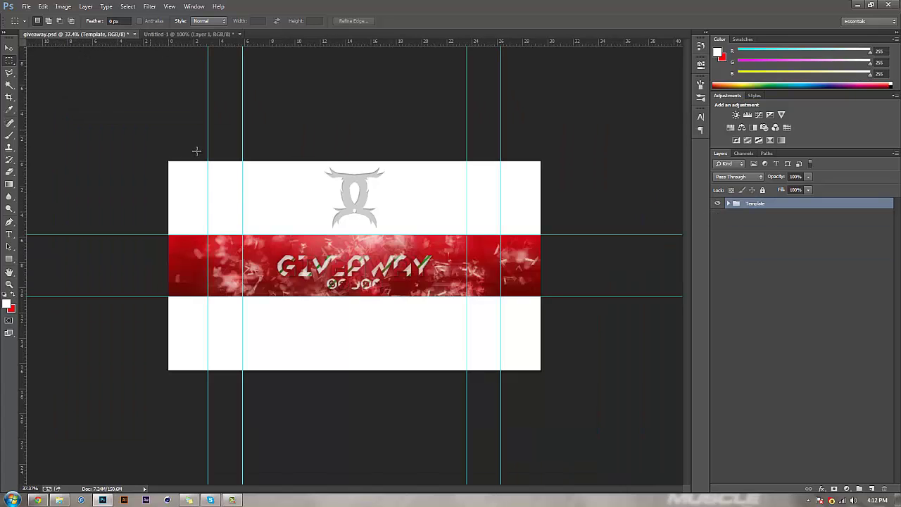
left_click(9, 284)
left_click_drag(375, 292, 413, 303)
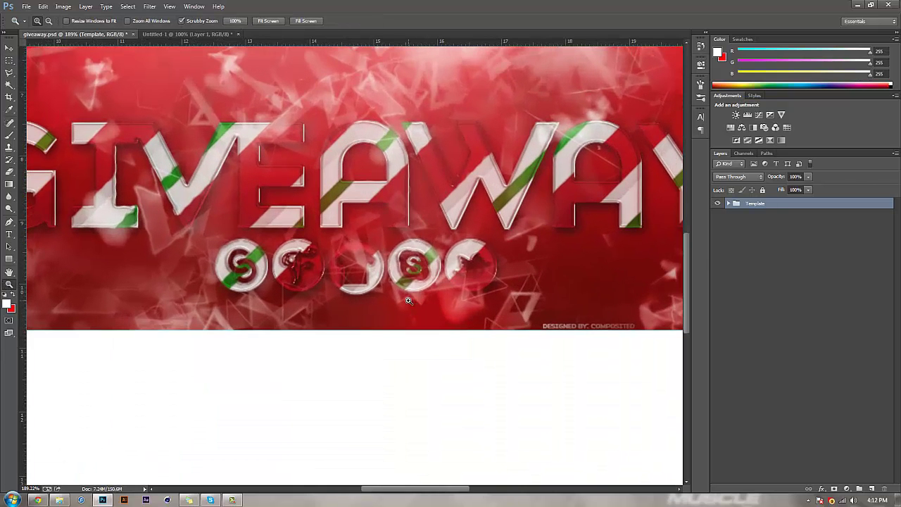
- Back in Untitled-1, hide both TUTORIAL text layers for comparison, then show them again
left_click(175, 36)
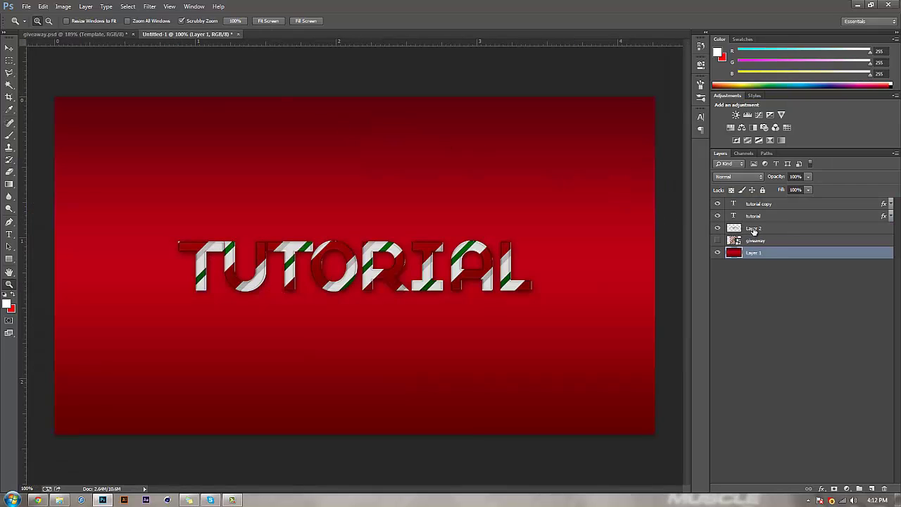
left_click(752, 229)
left_click_drag(718, 204, 718, 215)
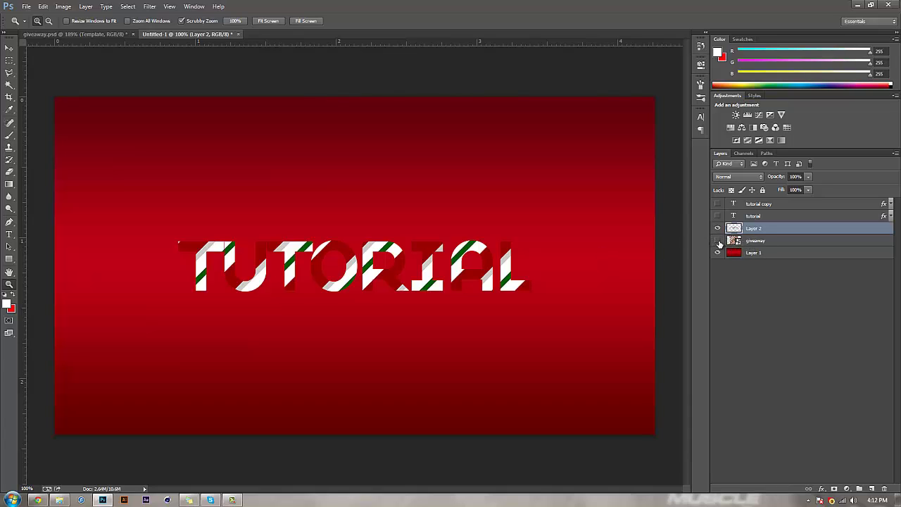
left_click(747, 243)
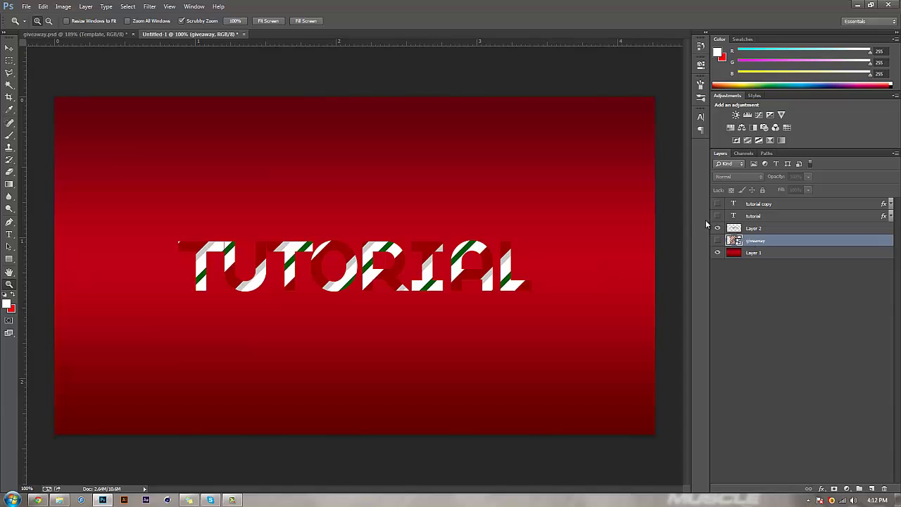
left_click_drag(719, 216, 719, 204)
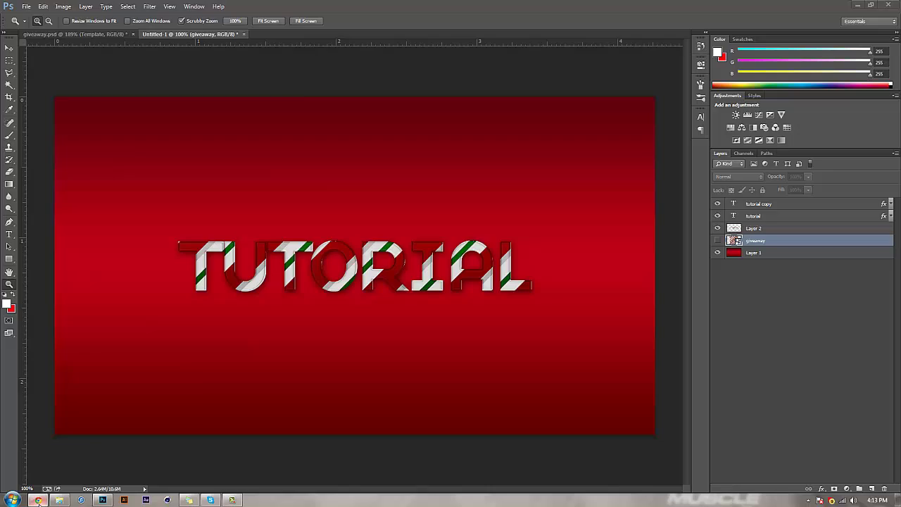
- Bring Chrome forward, reload the giveaway tweet, and open its list of 63 retweeters
mouse_move(37, 500)
left_click(56, 451)
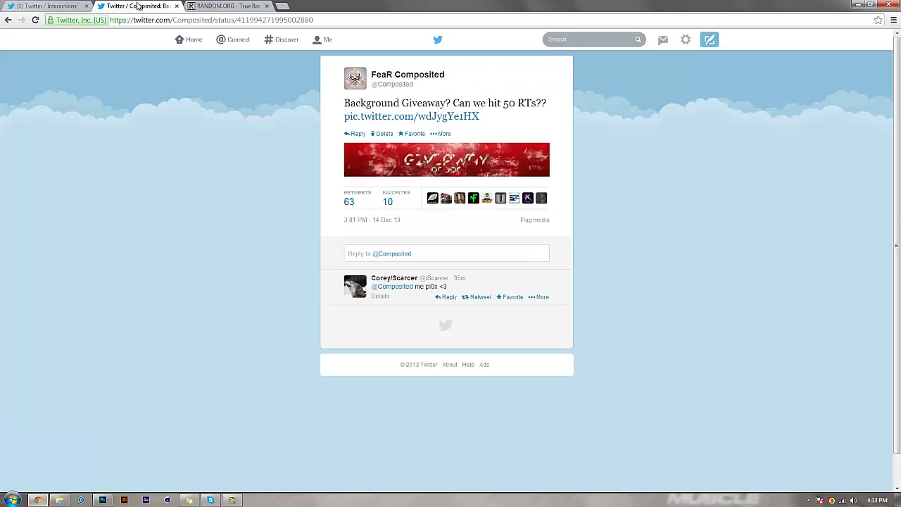
left_click(35, 21)
left_click(356, 197)
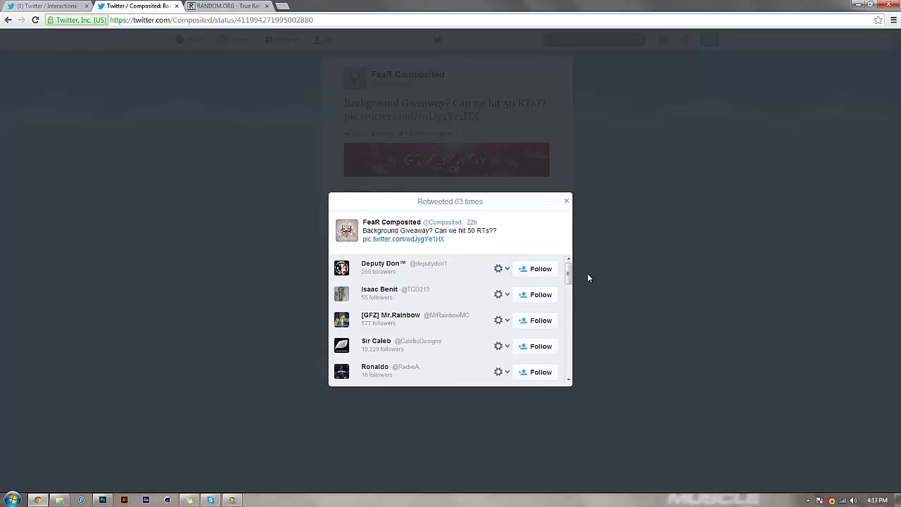
- Generate a RANDOM.ORG number from 1 to 63 (result 13), then return to the retweeters list
left_click(251, 4)
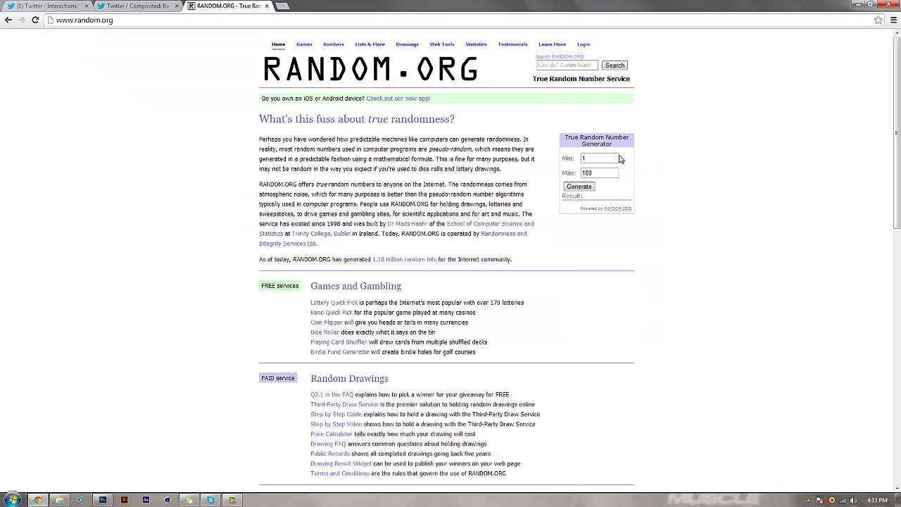
right_click(569, 173)
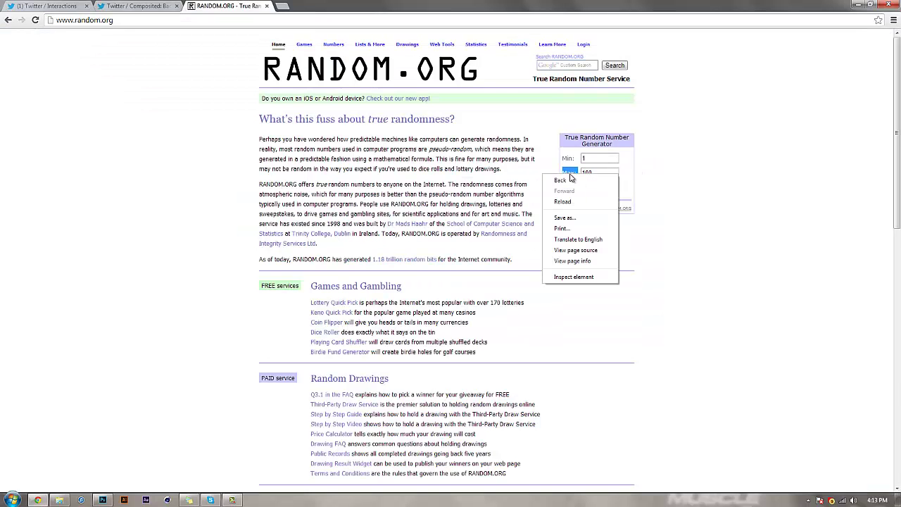
left_click(650, 181)
left_click_drag(608, 172, 557, 172)
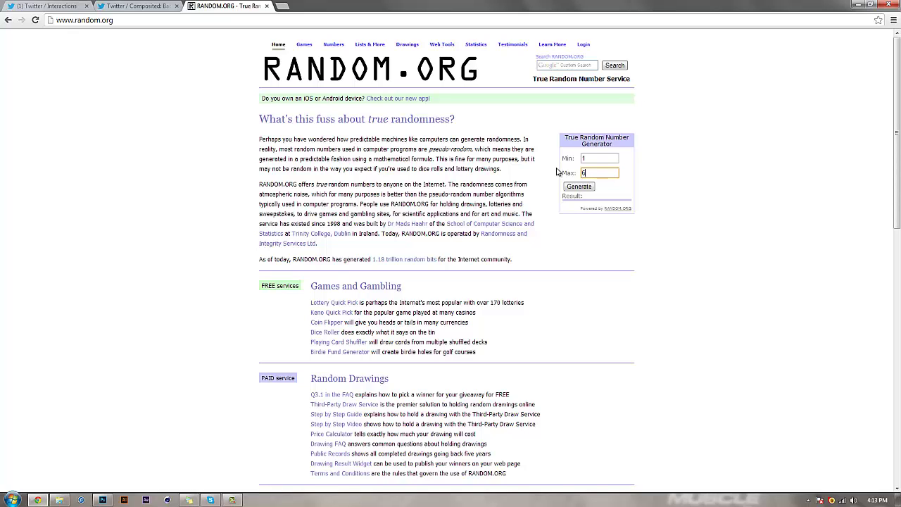
left_click(592, 189)
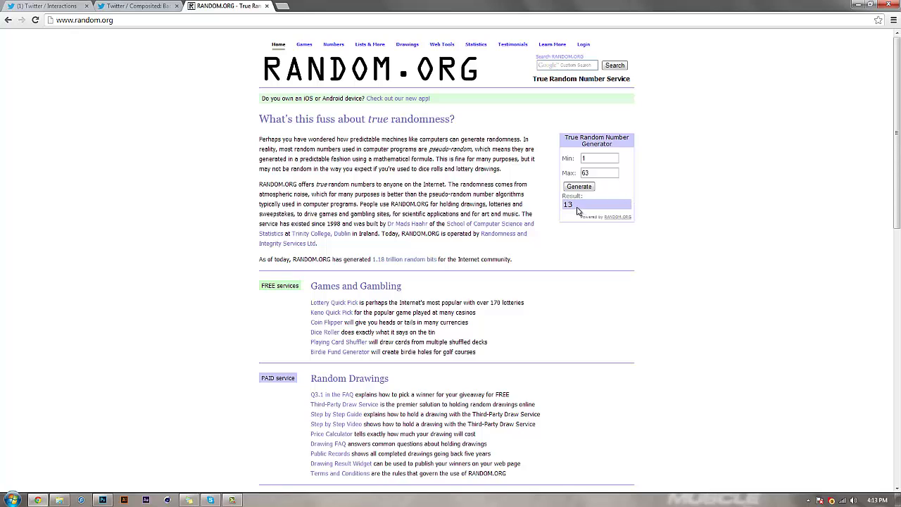
left_click(134, 6)
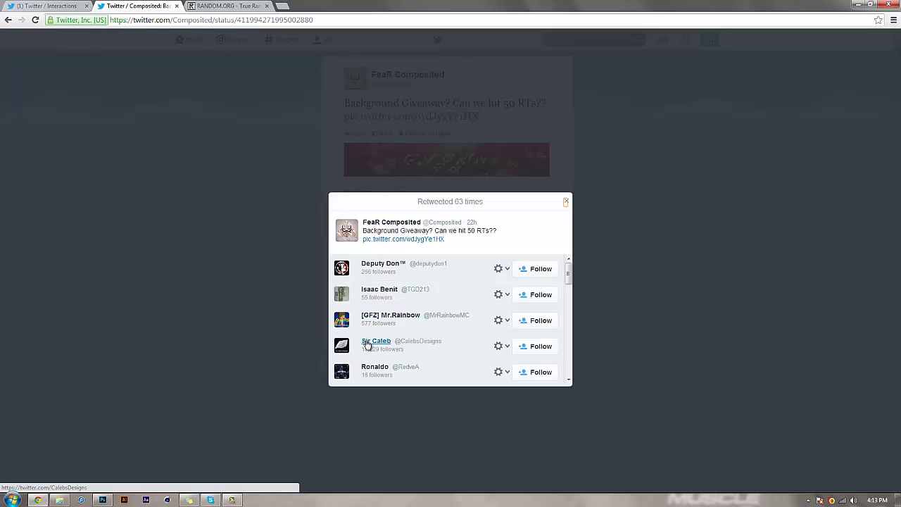
- Scroll down the retweeters list, counting to the 13th retweeter, the drawn winner
left_click(569, 380)
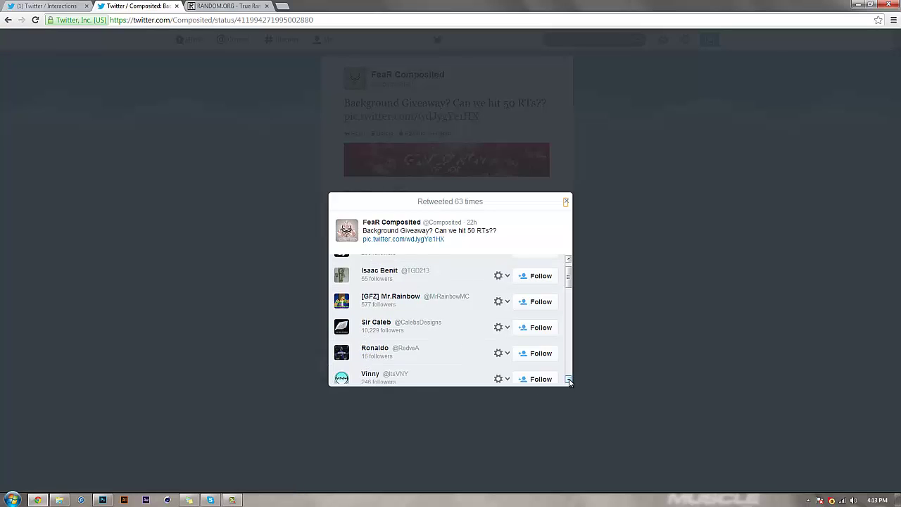
scroll(569, 379, "down", 3)
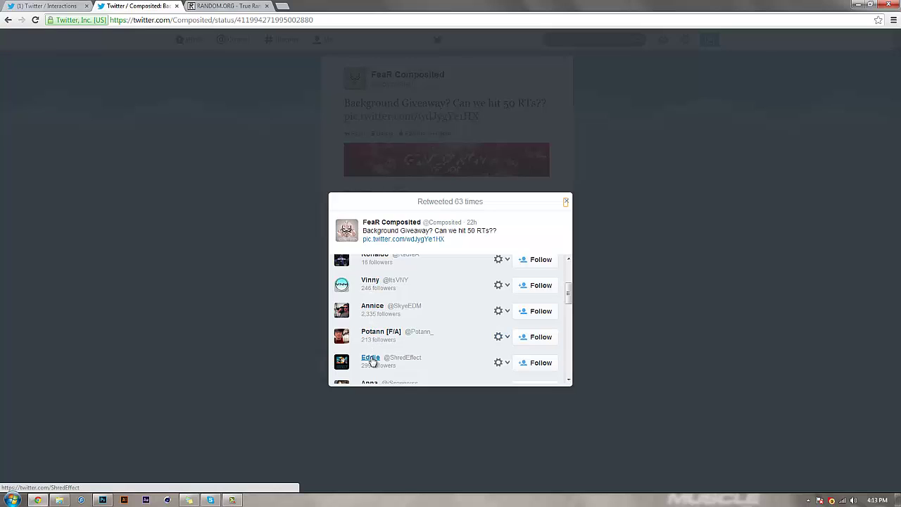
left_click(569, 380)
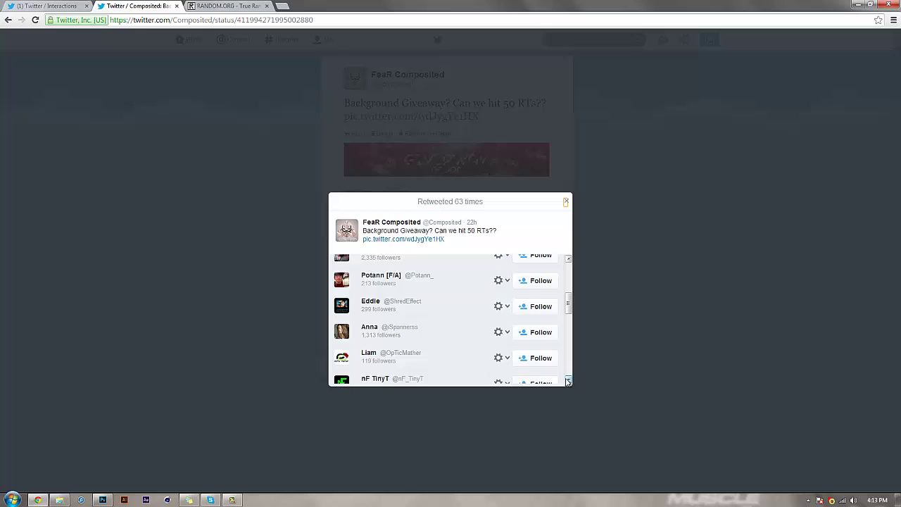
left_click(569, 381)
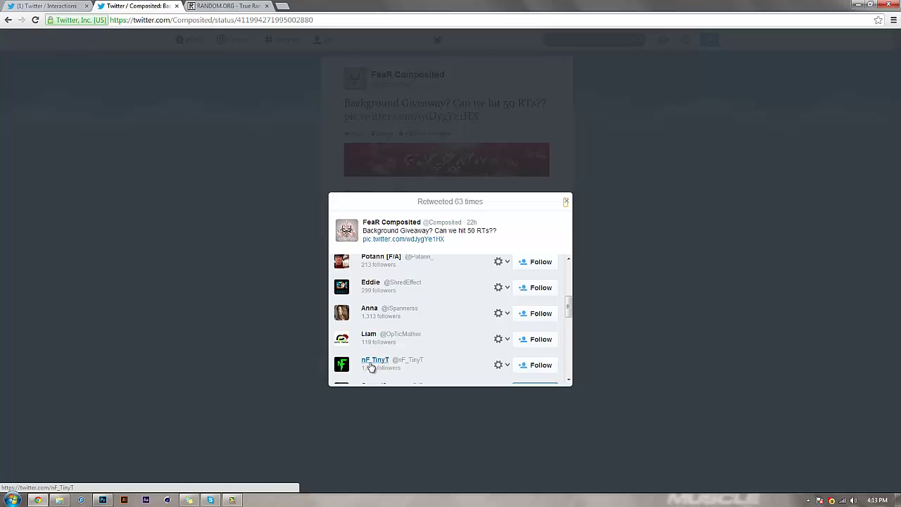
left_click(569, 380)
left_click(568, 381)
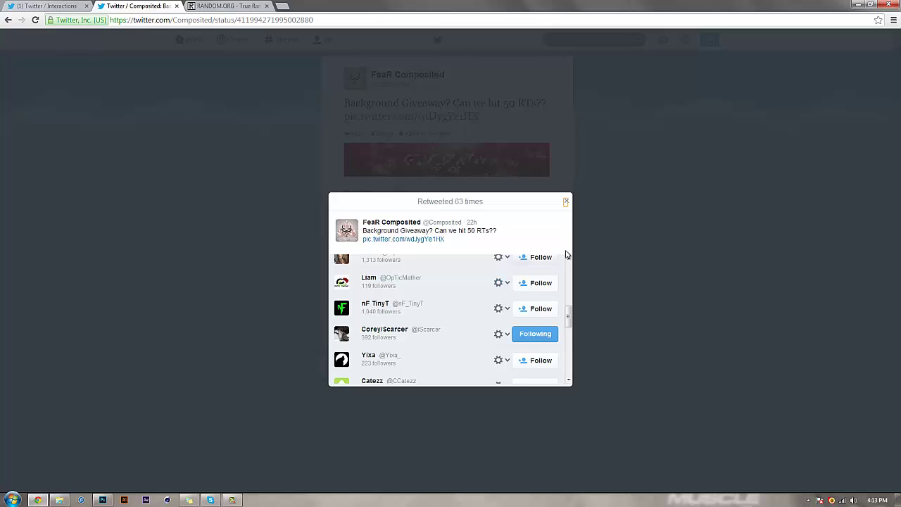
scroll(567, 320, "up", 1)
scroll(568, 320, "down", 1)
left_click_drag(572, 319, 577, 259)
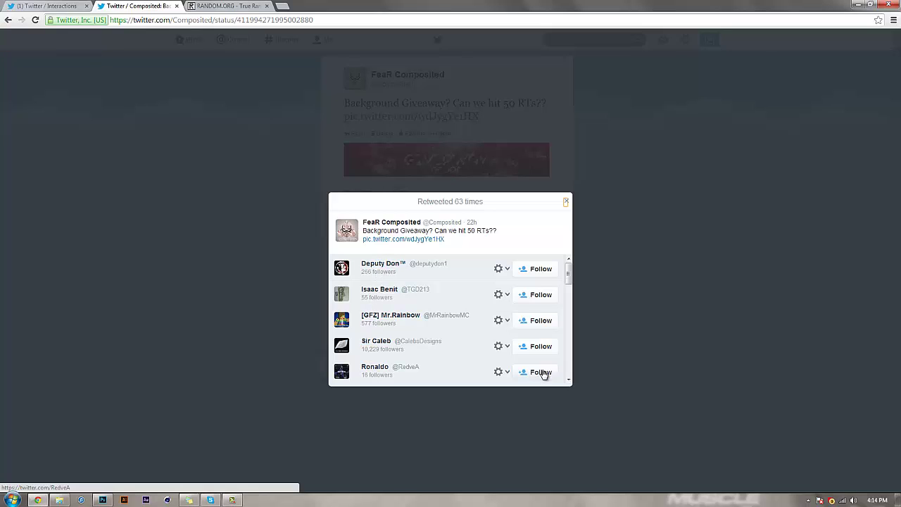
left_click(568, 381)
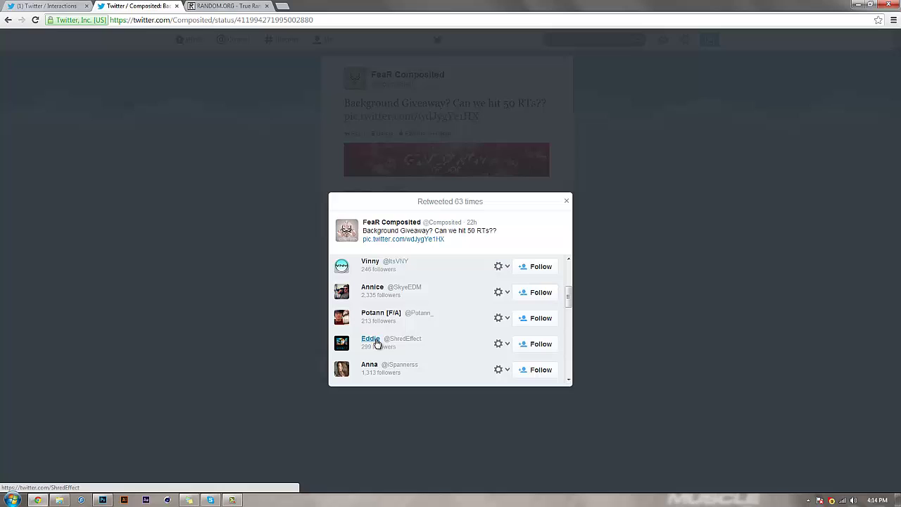
scroll(568, 382, "down", 2)
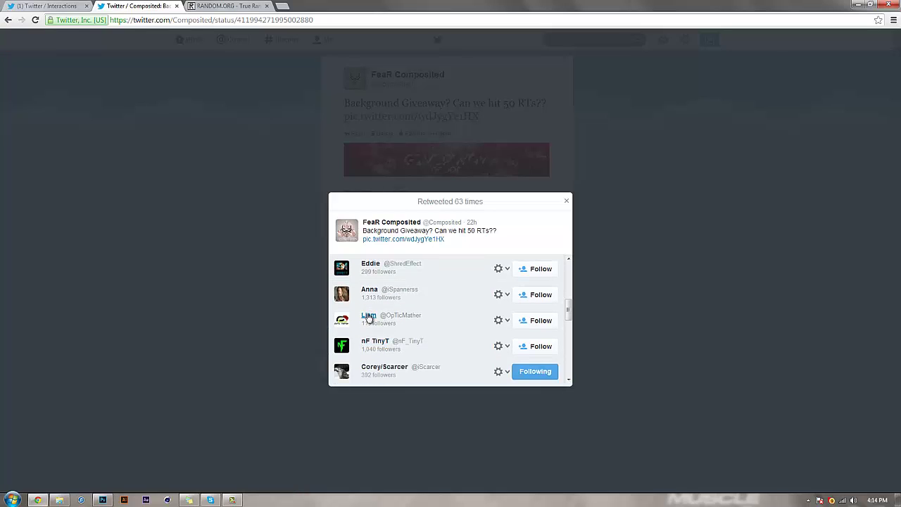
scroll(479, 368, "down", 3)
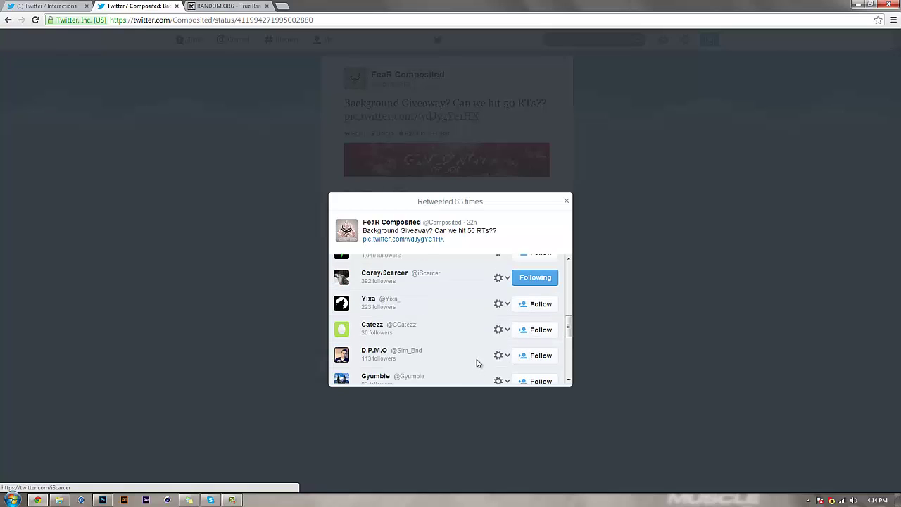
scroll(416, 292, "up", 1)
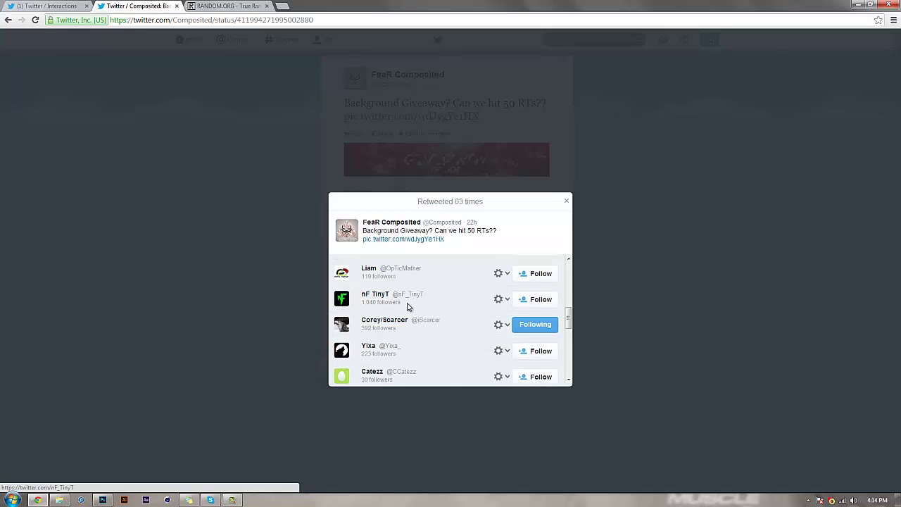
- Tweet at the winner's handle announcing their win, then refresh the Interactions page
left_click(274, 294)
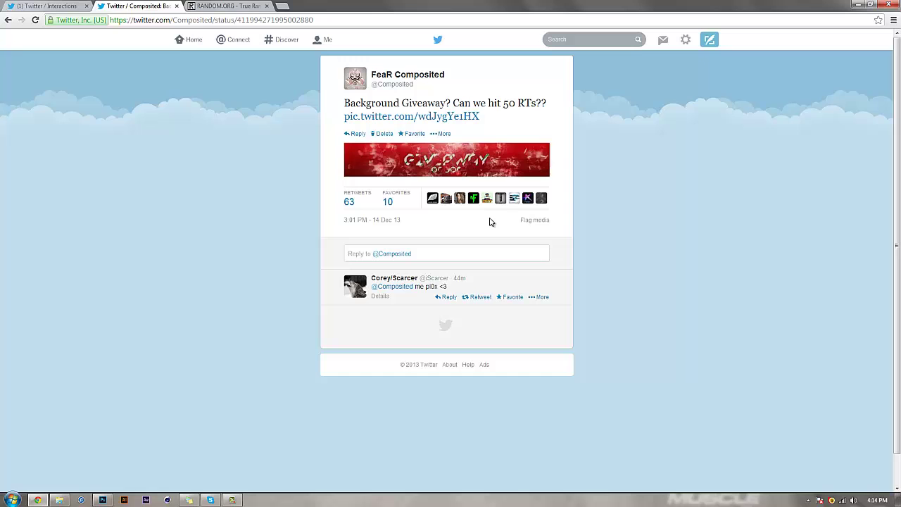
left_click(192, 43)
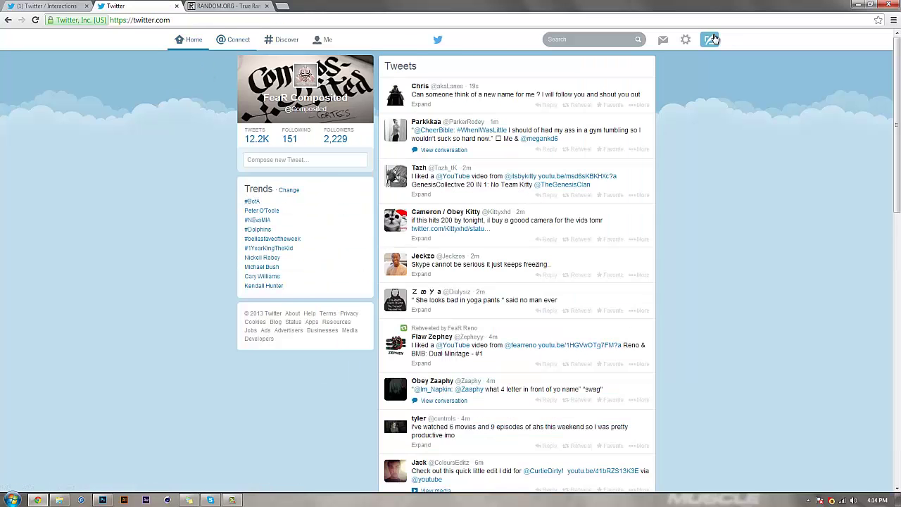
left_click(708, 41)
type("yo")
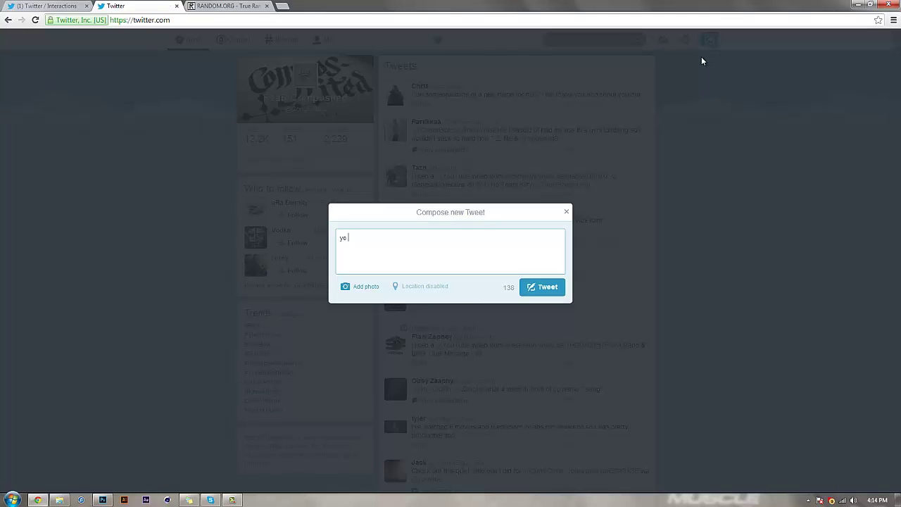
type(" @isc")
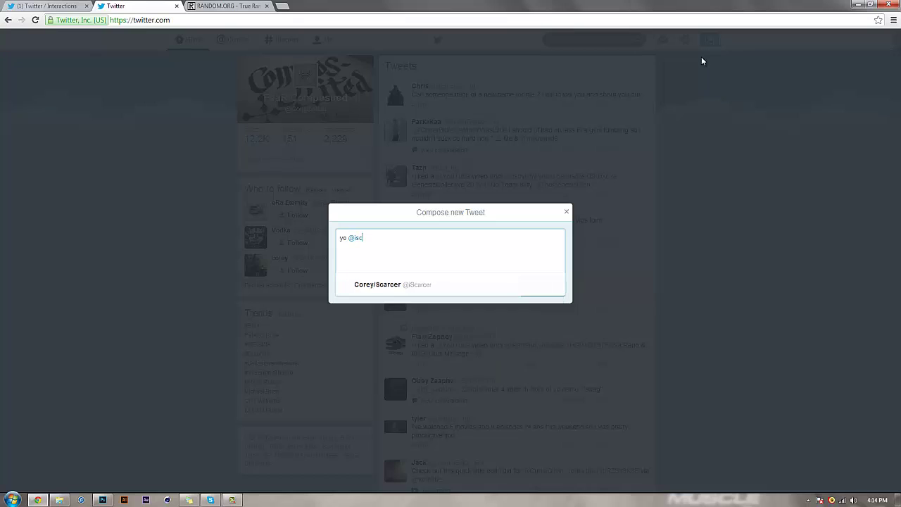
key("Return")
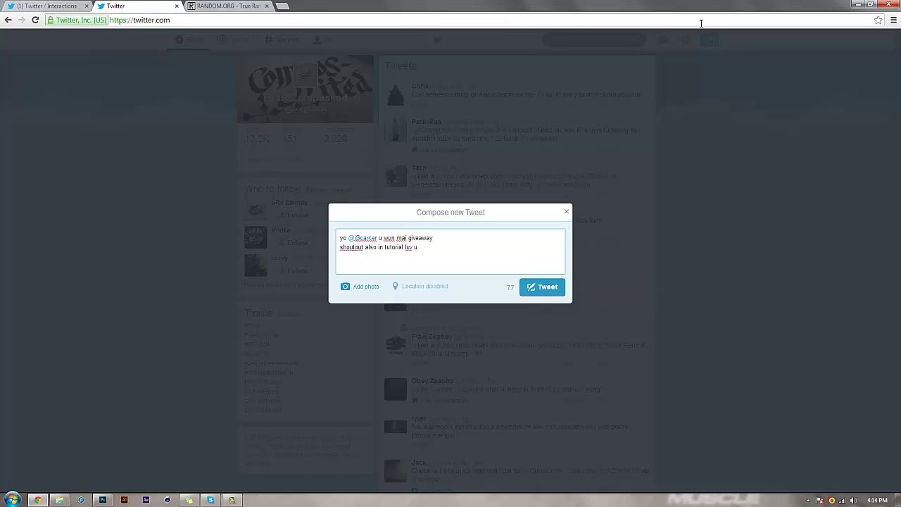
left_click(546, 296)
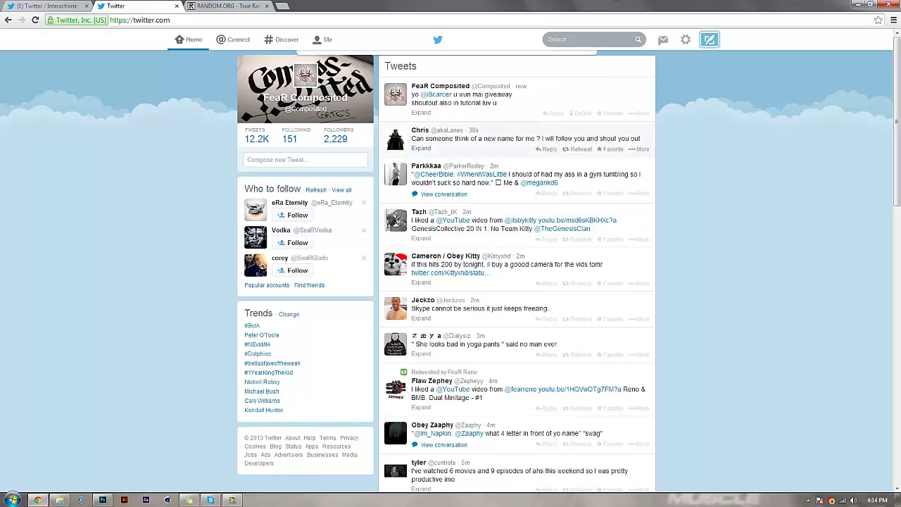
left_click(45, 5)
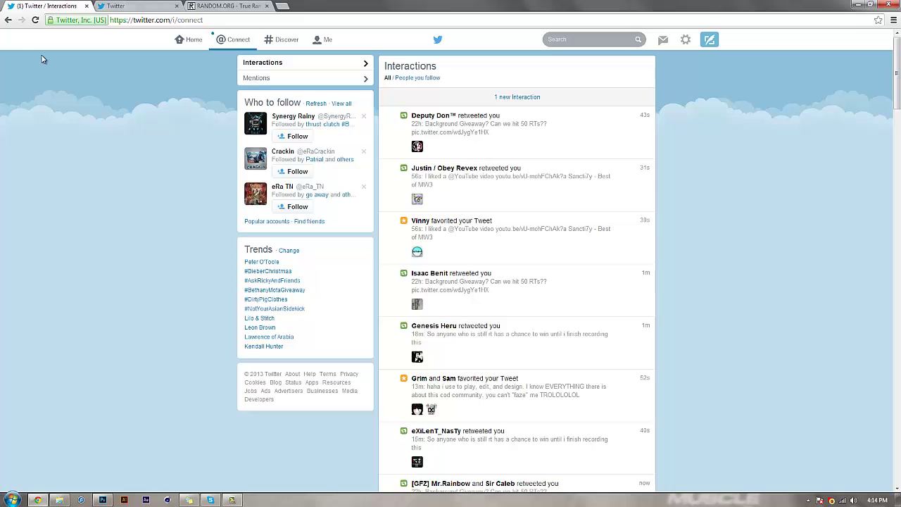
left_click(611, 97)
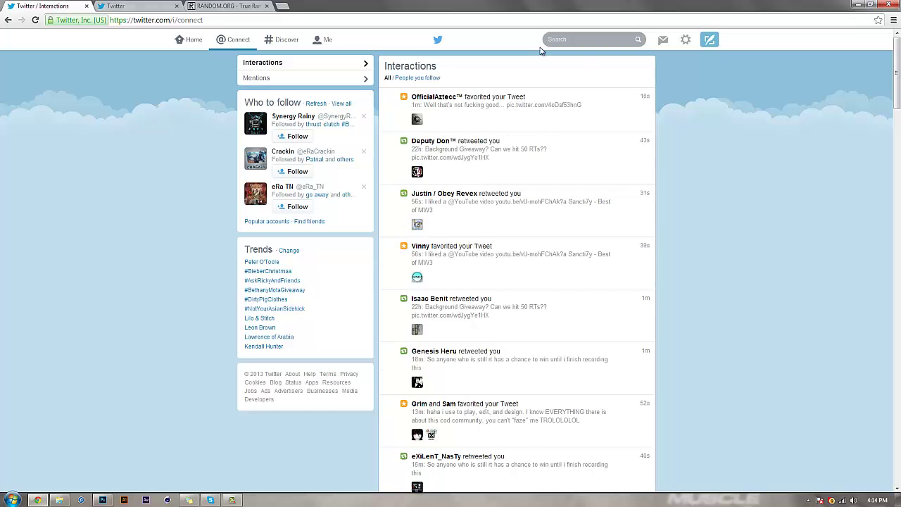
left_click(859, 5)
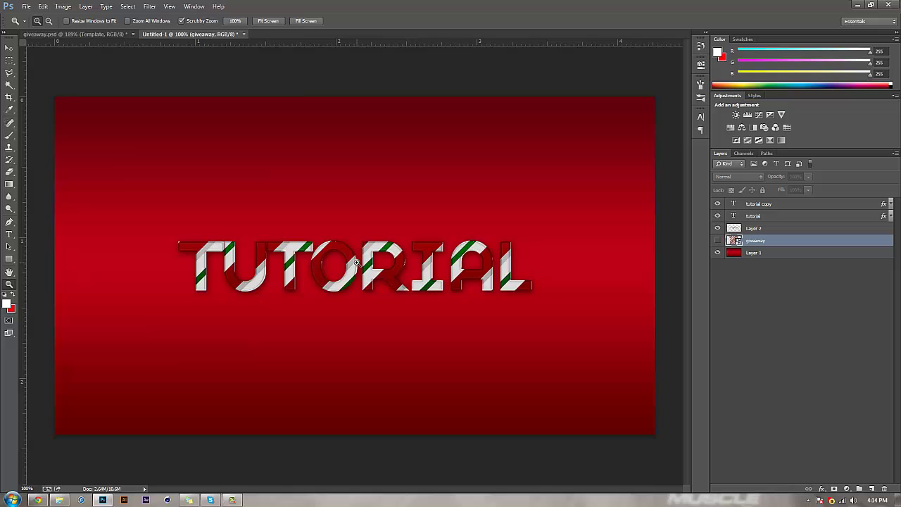
left_click_drag(474, 252, 387, 260)
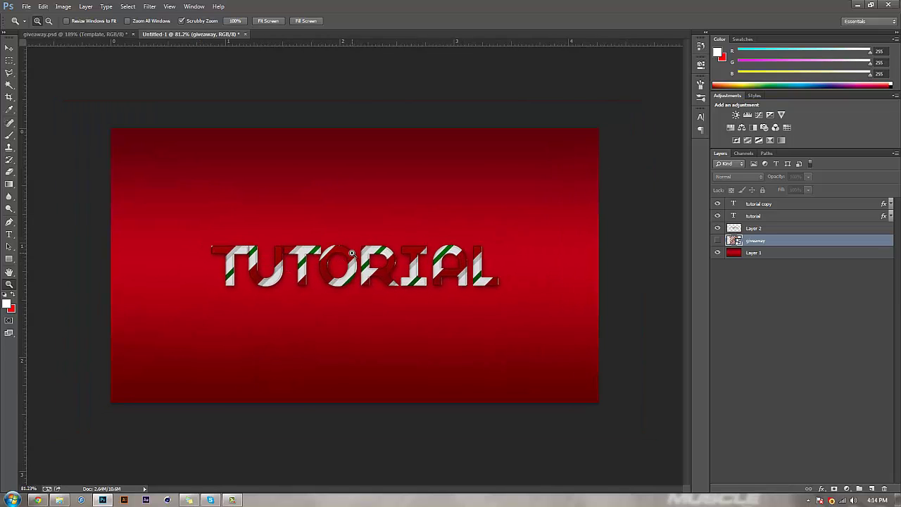
mouse_move(349, 254)
left_mouse_down()
mouse_move(384, 258)
mouse_move(344, 262)
mouse_move(354, 269)
left_mouse_up()
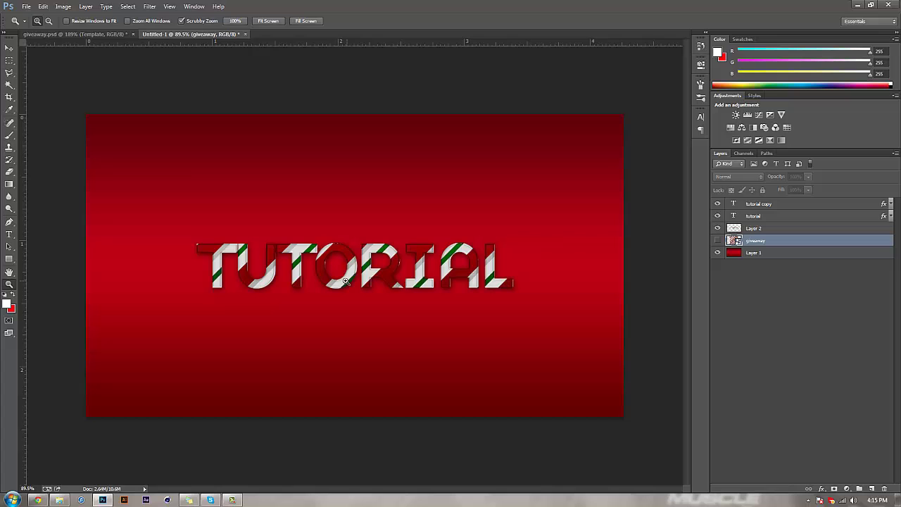
left_click(718, 241)
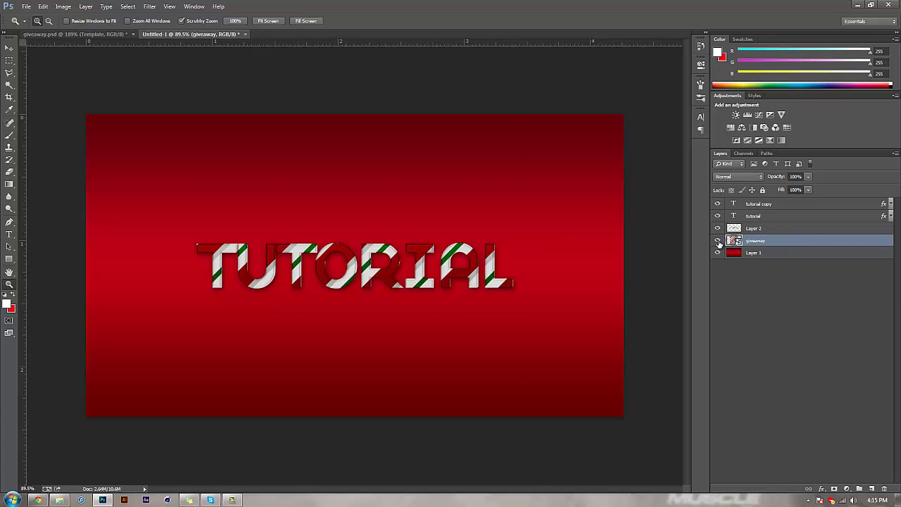
left_click(718, 240)
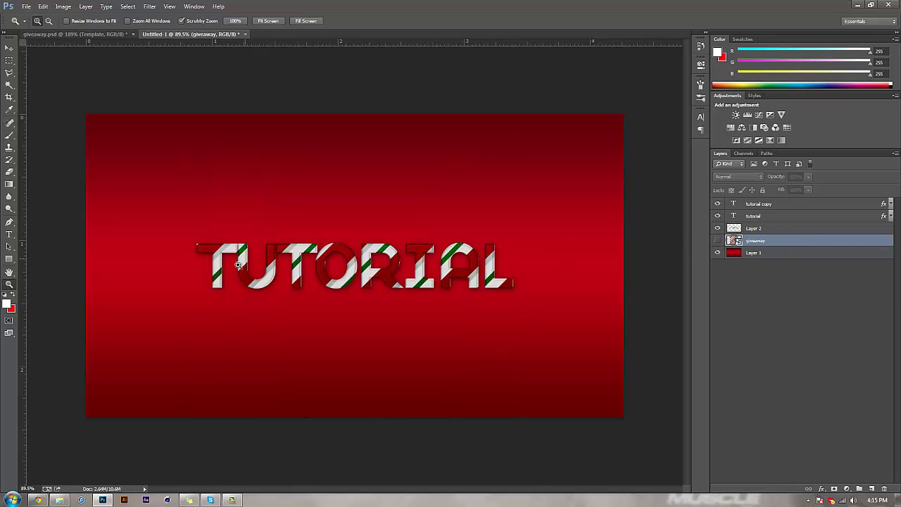